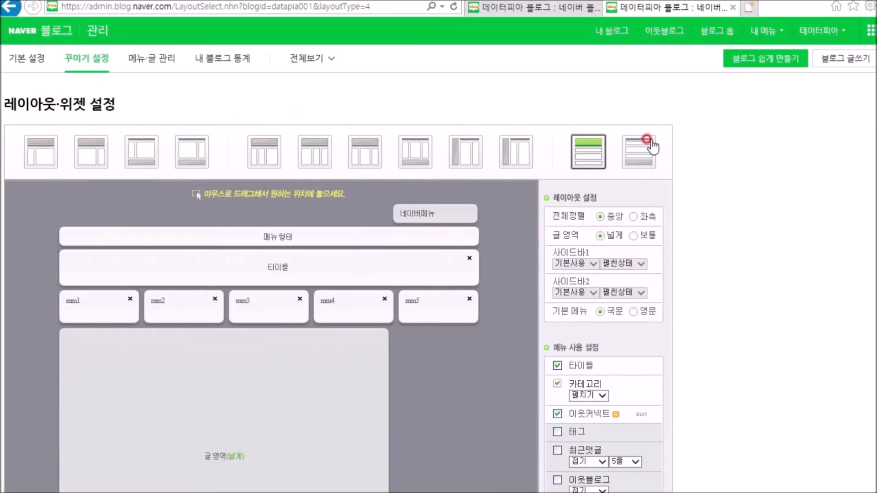
# Step: Register a custom widget named br1 with 공간띄우기 as its widget code
pyautogui.scroll(-5, 197, 196)
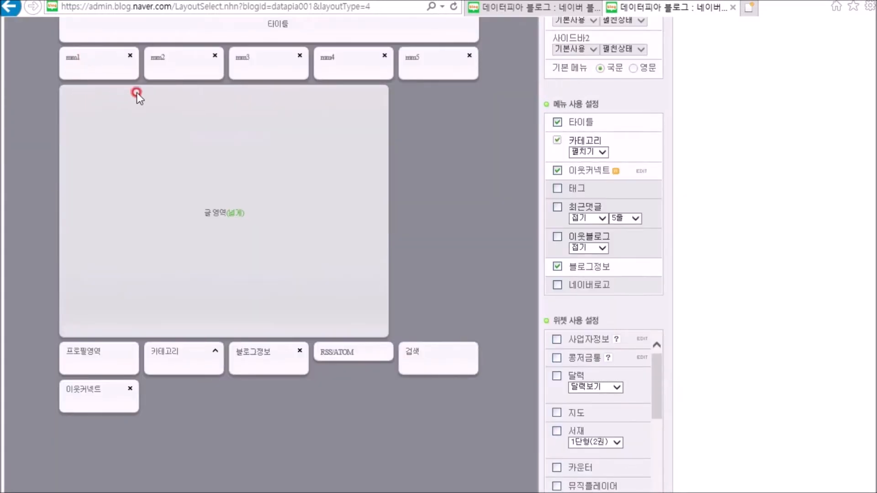
pyautogui.scroll(-4, 242, 91)
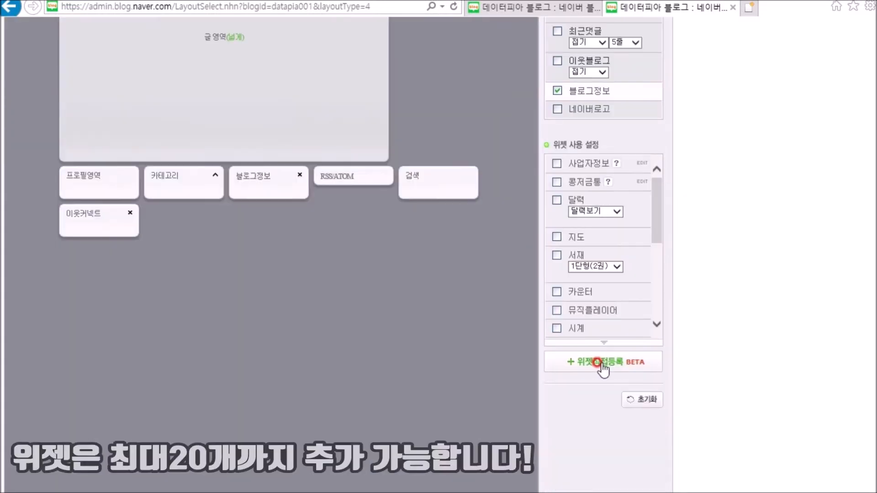
pyautogui.click(601, 365)
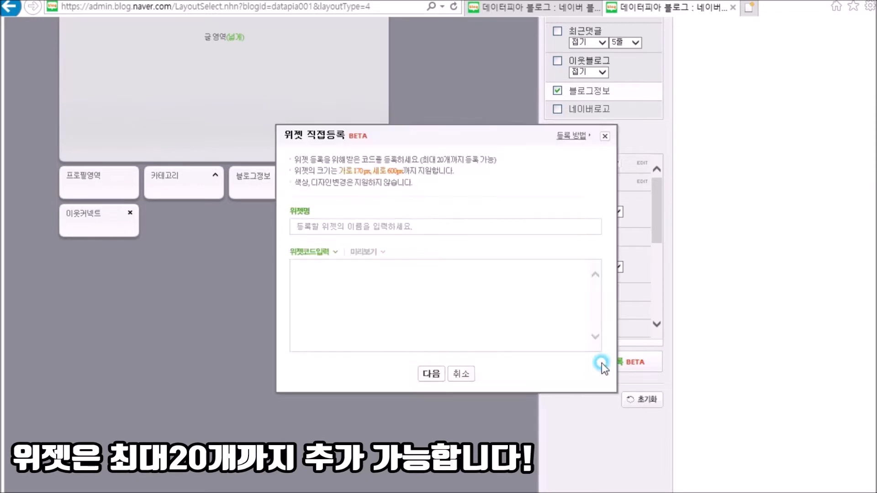
pyautogui.click(368, 227)
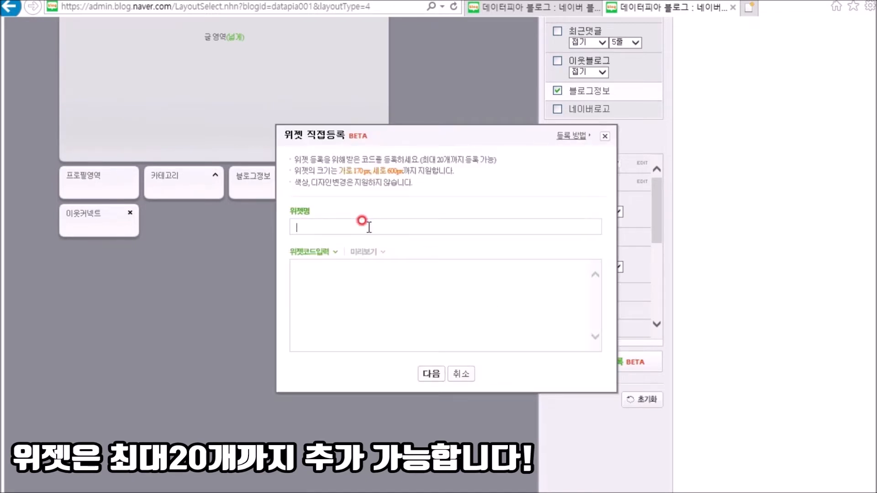
pyautogui.write('br1')
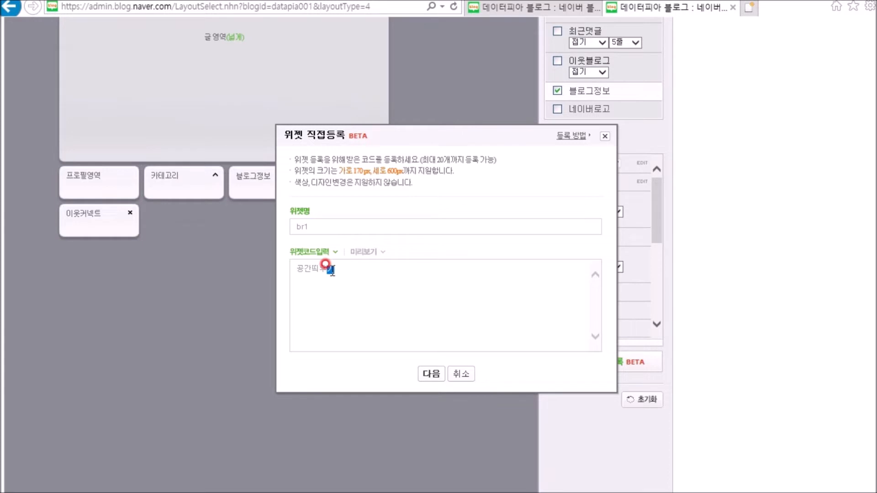
pyautogui.click(431, 374)
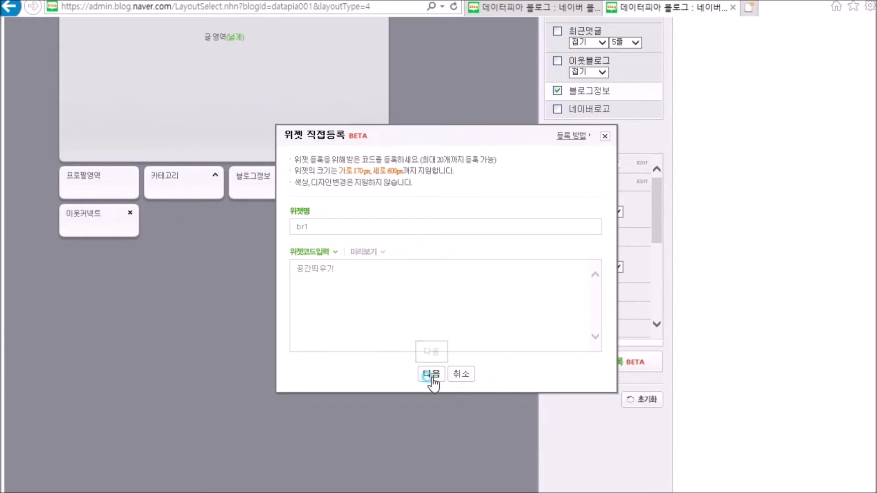
pyautogui.click(445, 327)
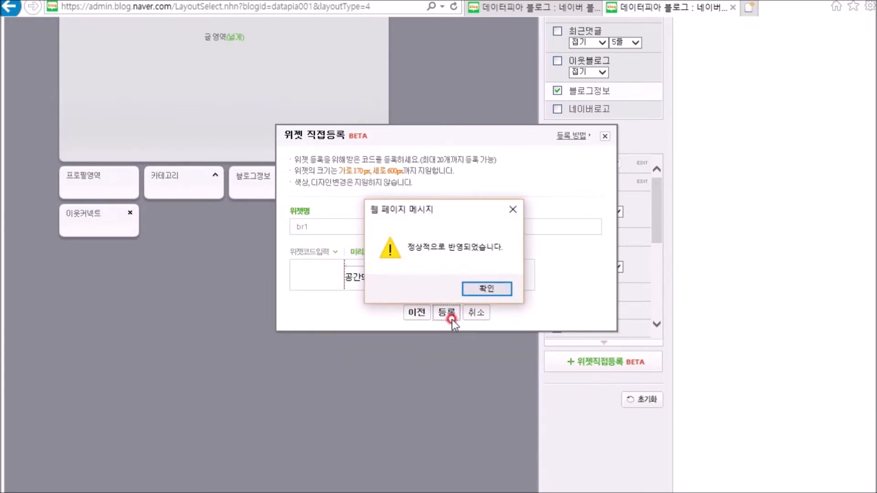
pyautogui.click(478, 285)
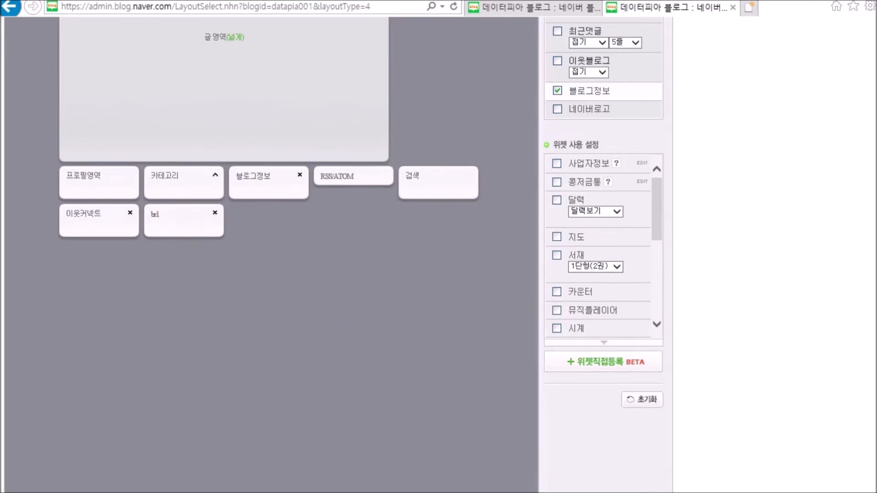
# Step: Register another custom widget named br5 with 공간띄우기 as its widget code
pyautogui.scroll(4, 109, 102)
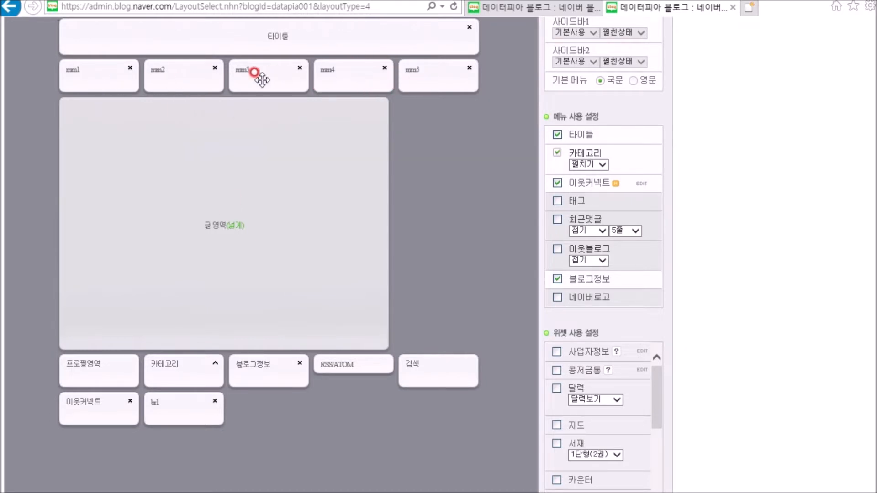
pyautogui.scroll(1, 205, 447)
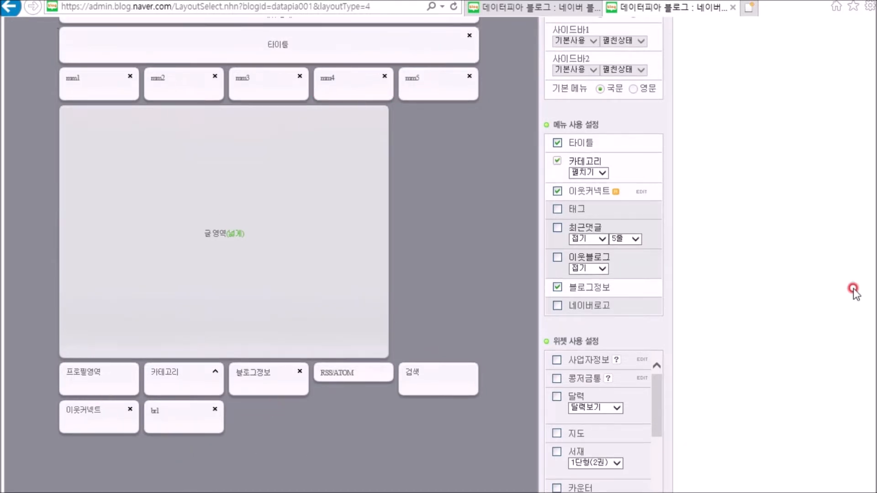
pyautogui.scroll(-4, 691, 262)
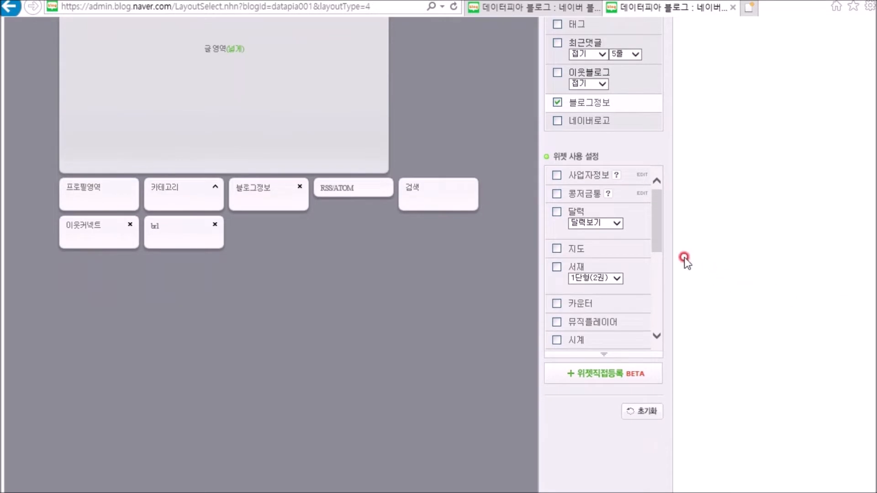
pyautogui.click(607, 375)
pyautogui.click(347, 225)
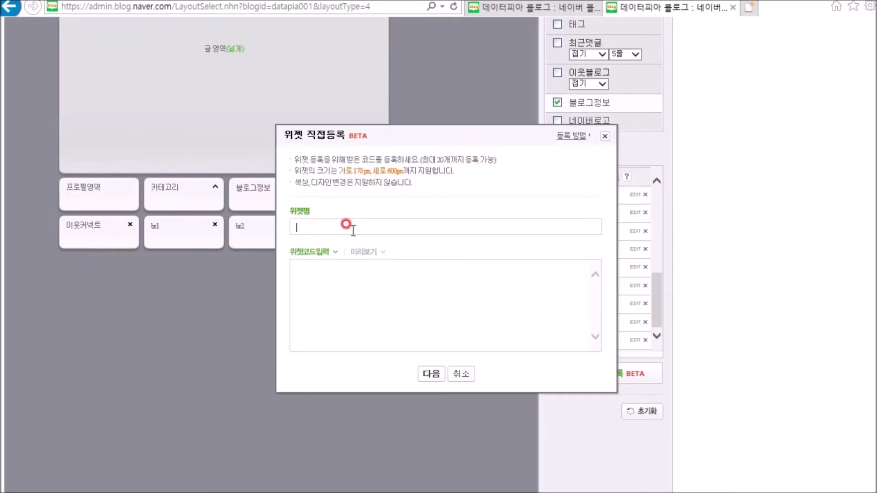
pyautogui.write('br5')
pyautogui.click(337, 270)
pyautogui.write('공간띄우기')
pyautogui.click(430, 374)
pyautogui.click(445, 323)
pyautogui.click(469, 292)
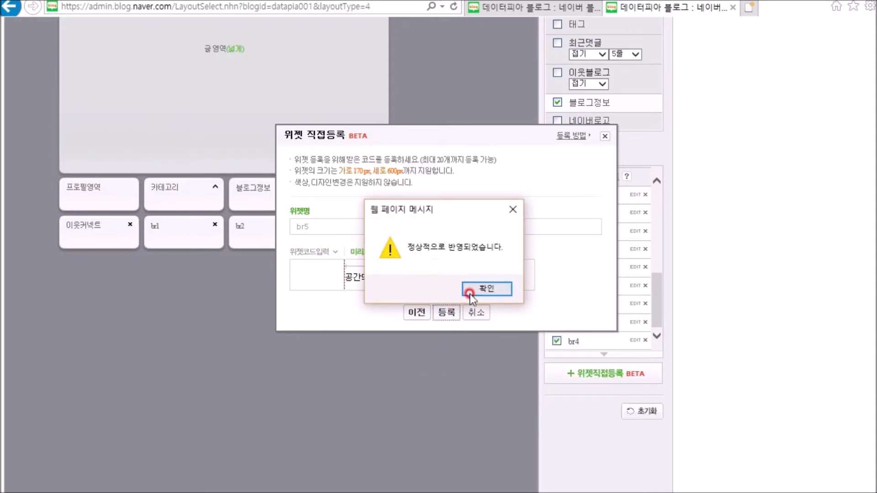
# Step: Move the br1 widget above the post area, directly below the mm1 widget
pyautogui.scroll(2, 567, 347)
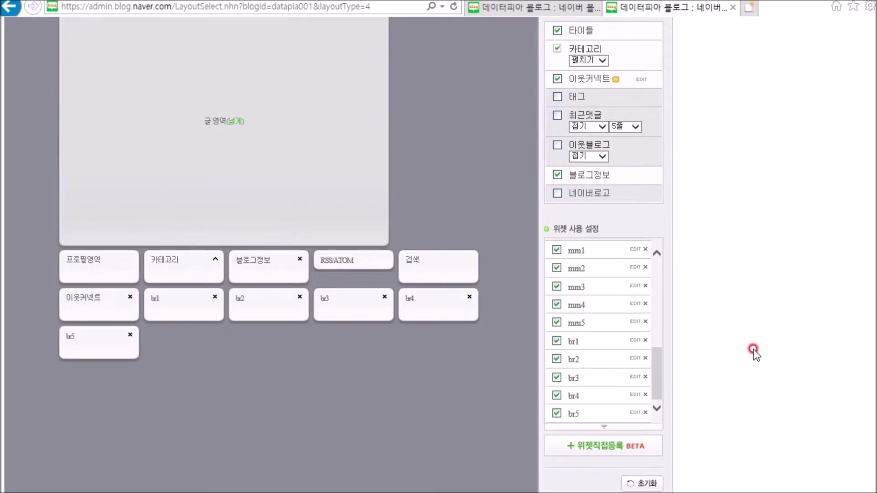
pyautogui.scroll(3, 183, 411)
pyautogui.moveTo(185, 415); pyautogui.dragTo(96, 84)
# Step: Move the br2 widget above the post area, beside br1 and below mm2
pyautogui.scroll(-2, 184, 417)
pyautogui.scroll(-3, 106, 362)
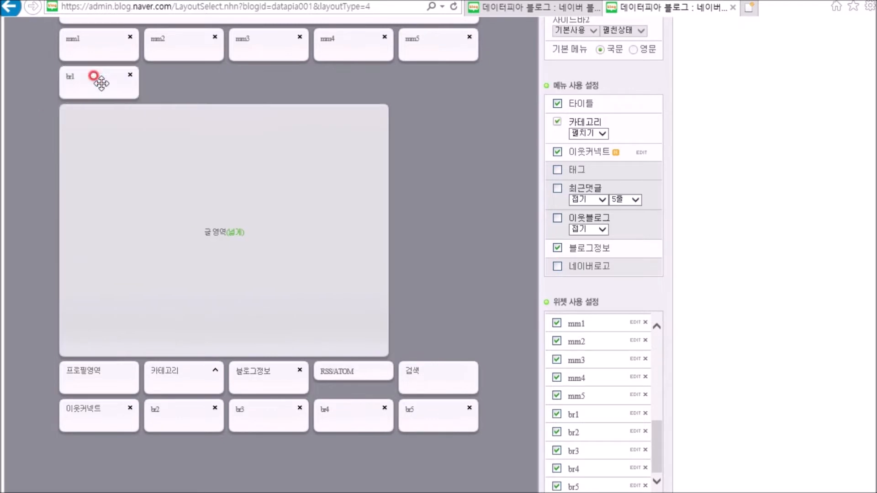
pyautogui.scroll(-5, 185, 261)
pyautogui.moveTo(172, 205)
pyautogui.mouseDown()
pyautogui.moveTo(170, 71)
pyautogui.moveTo(171, 294)
pyautogui.moveTo(184, 5)
pyautogui.moveTo(170, 261)
pyautogui.mouseUp()
pyautogui.scroll(5, 170, 183)
pyautogui.scroll(-2, 170, 294)
# Step: Move the br3, br4 and br5 widgets beside br2, completing the row below mm3, mm4 and mm5
pyautogui.scroll(-5, 170, 260)
pyautogui.moveTo(175, 358)
pyautogui.mouseDown()
pyautogui.moveTo(183, 364)
pyautogui.moveTo(278, 118)
pyautogui.moveTo(289, 23)
pyautogui.moveTo(249, 215)
pyautogui.mouseUp()
pyautogui.scroll(3, 278, 118)
pyautogui.scroll(7, 290, 23)
pyautogui.moveTo(258, 183); pyautogui.dragTo(265, 190)
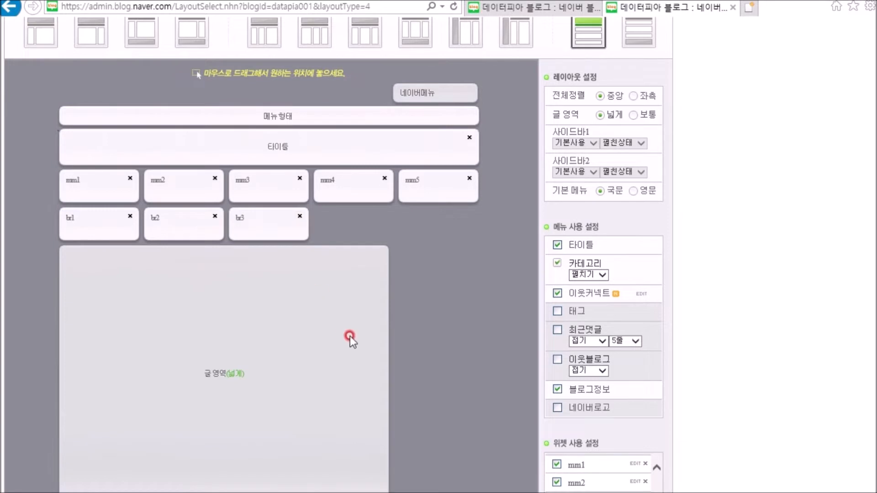
pyautogui.scroll(-3, 348, 336)
pyautogui.moveTo(165, 482); pyautogui.dragTo(107, 176)
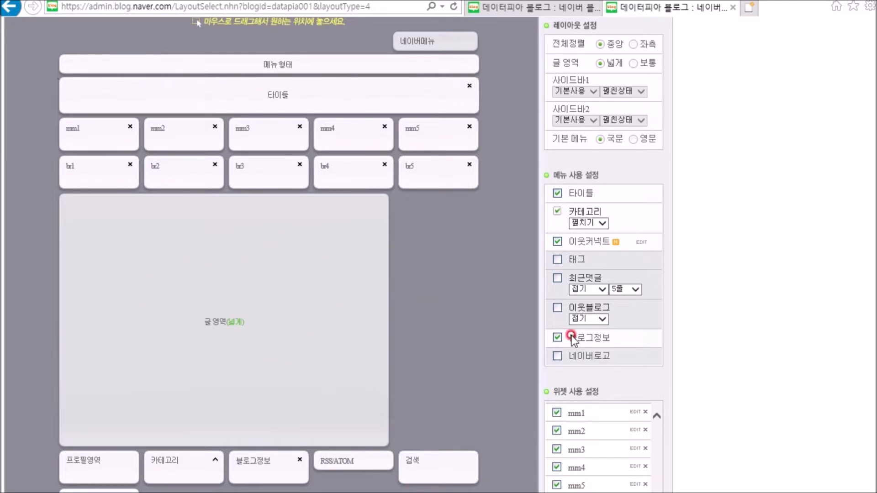
# Step: Apply the rearranged widget layout to the blog
pyautogui.scroll(-10, 314, 411)
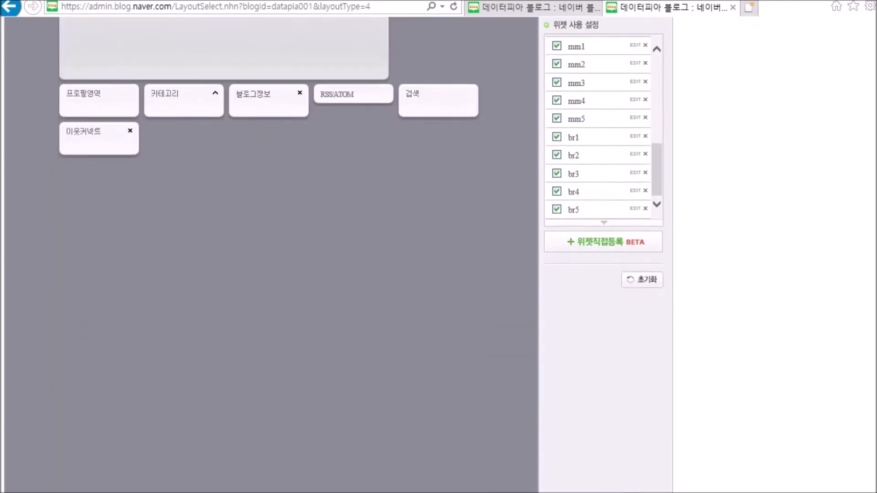
pyautogui.click(313, 463)
pyautogui.click(436, 274)
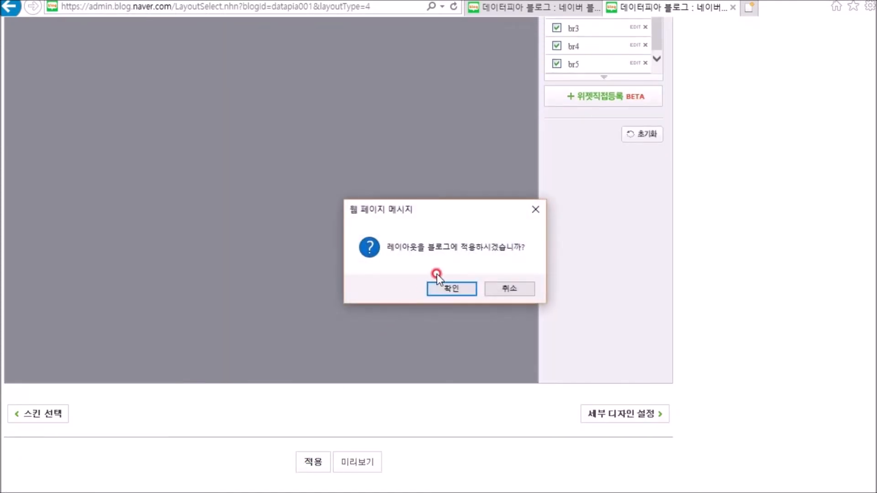
pyautogui.click(455, 289)
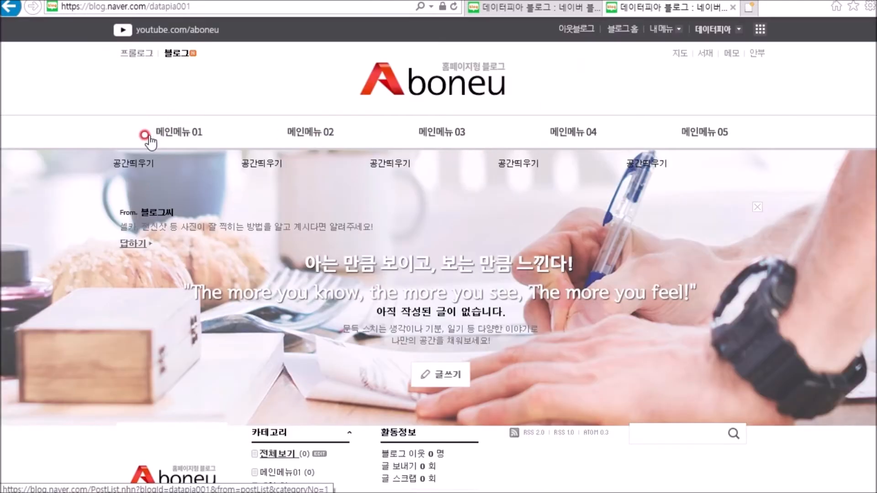
# Step: Examine the 공간띄우기 texts below the blog's main menu and the matching br1 and 블로그씨 lines in the example post
pyautogui.moveTo(109, 156); pyautogui.dragTo(163, 162)
pyautogui.moveTo(224, 158); pyautogui.dragTo(473, 167)
pyautogui.click(139, 158)
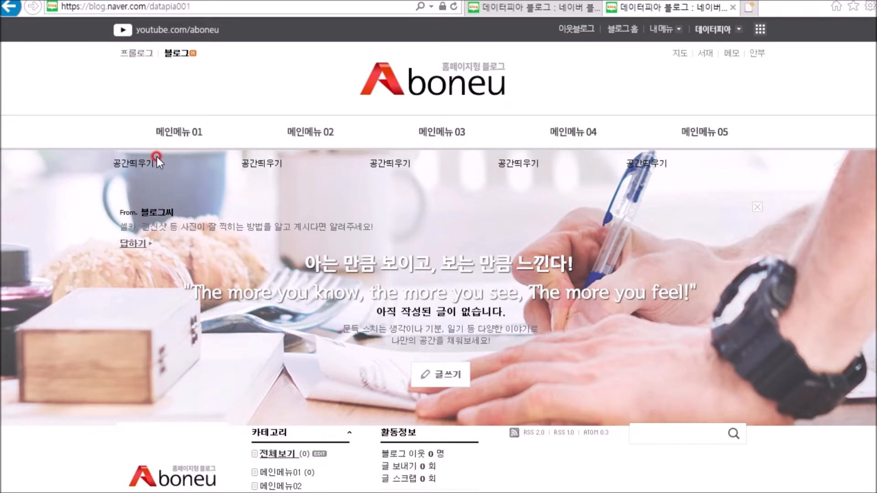
pyautogui.click(238, 211)
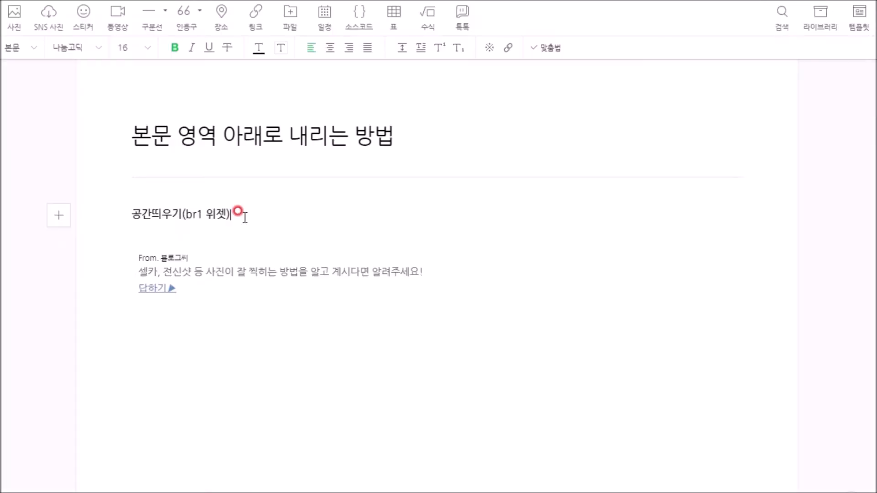
pyautogui.moveTo(243, 217); pyautogui.dragTo(137, 213)
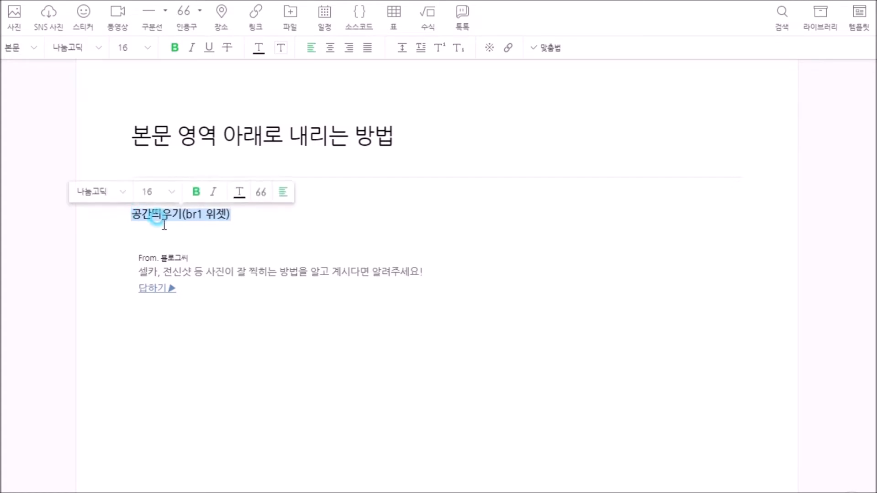
pyautogui.click(253, 231)
pyautogui.moveTo(141, 258); pyautogui.dragTo(185, 292)
# Step: Insert about ten blank lines between the 공간띄우기(br1 위젯) line and the 블로그씨 block
pyautogui.click(241, 213)
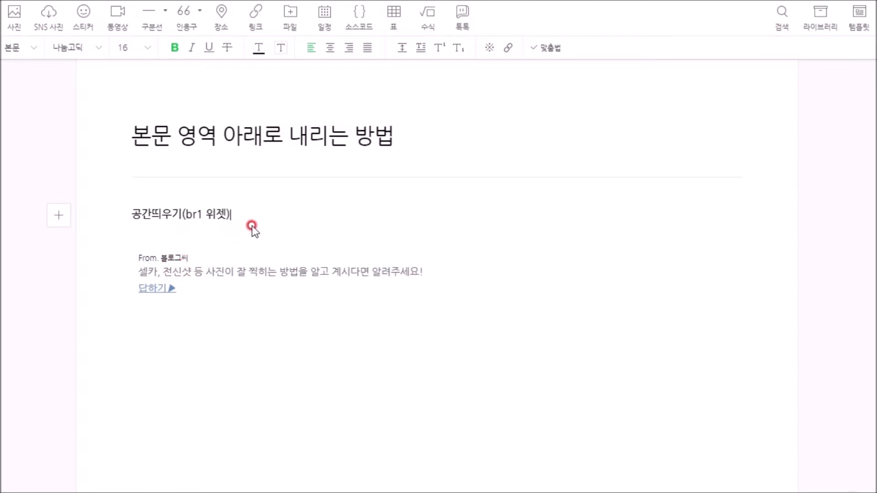
pyautogui.press('Return')
pyautogui.press('Return')
pyautogui.press('Return')
pyautogui.press('Return')
pyautogui.press('Return')
pyautogui.press('Return')
pyautogui.press('Return')
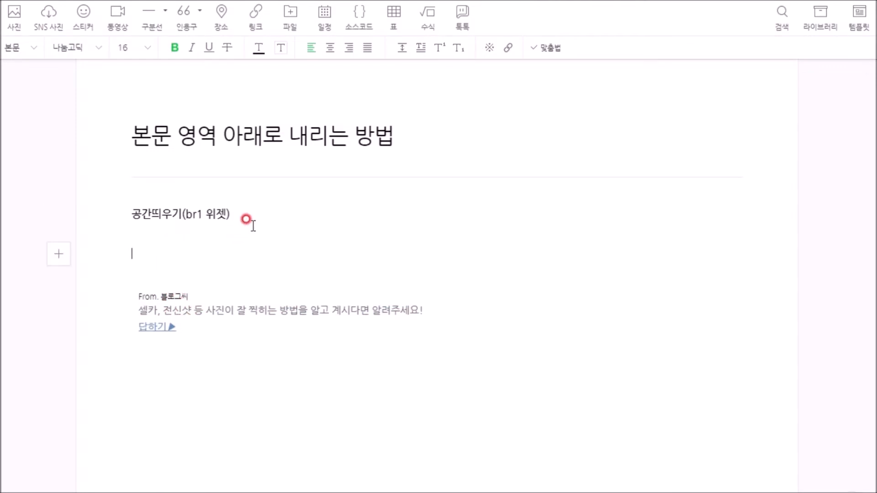
pyautogui.press('Return')
pyautogui.press('Return')
pyautogui.press('Return')
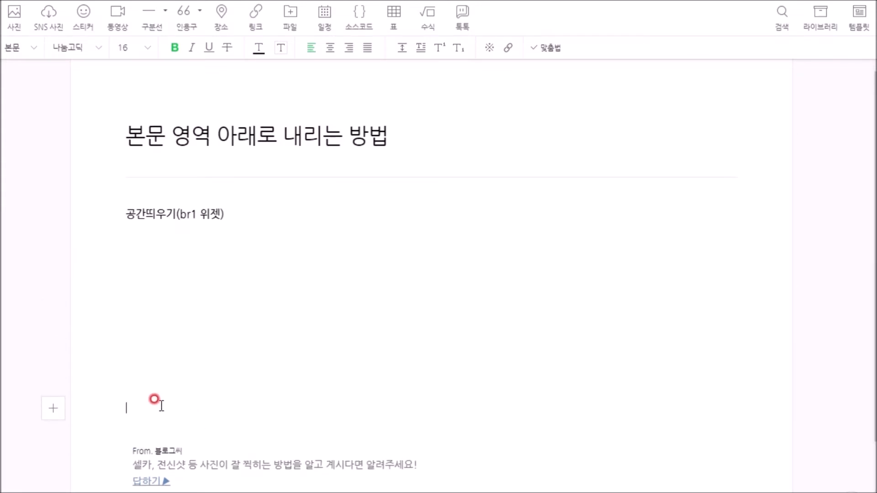
# Step: Insert a source code block below the 공간띄우기(br1 위젯) line and enter <br> in it
pyautogui.click(137, 254)
pyautogui.click(359, 14)
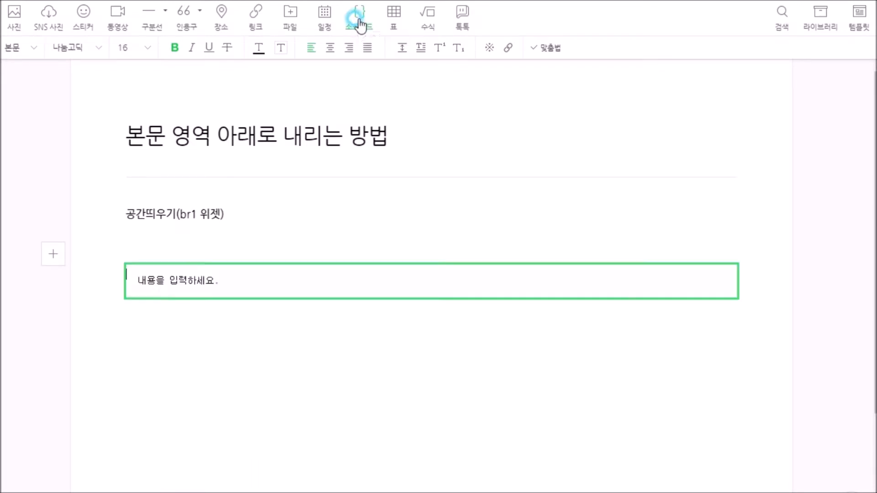
pyautogui.click(168, 285)
pyautogui.write('<br>')
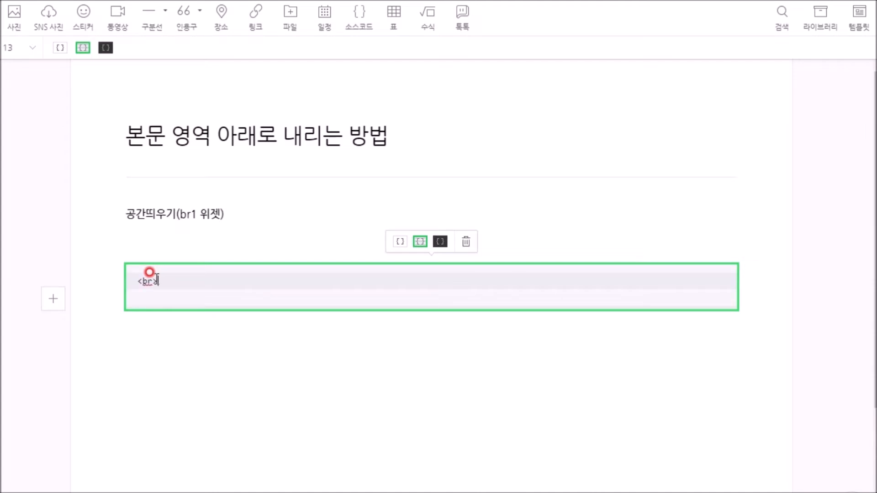
# Step: Duplicate the <br> tag on separate lines until the code block holds eight of them
pyautogui.moveTo(157, 280); pyautogui.dragTo(141, 284)
pyautogui.hotkey('ctrl', 'c')
pyautogui.click(173, 286)
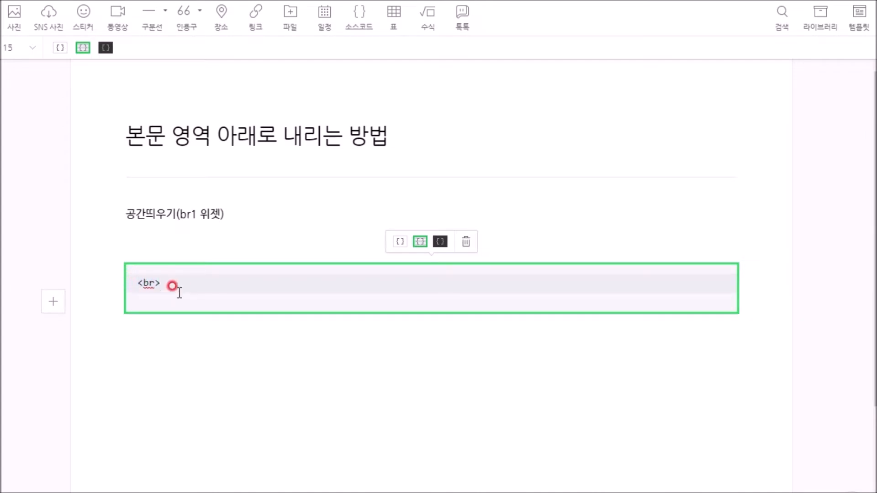
pyautogui.press('Return')
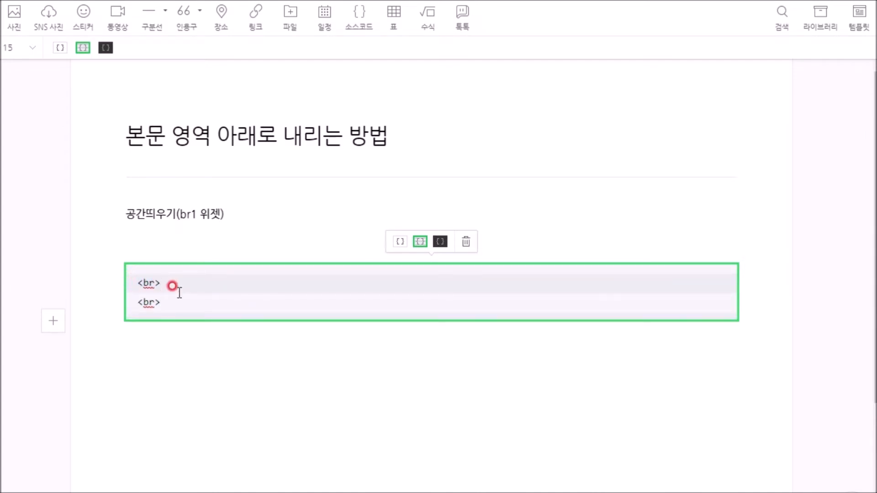
pyautogui.press('Return')
pyautogui.hotkey('ctrl', 'v')
pyautogui.press('Return')
pyautogui.hotkey('ctrl', 'v')
pyautogui.press('Return')
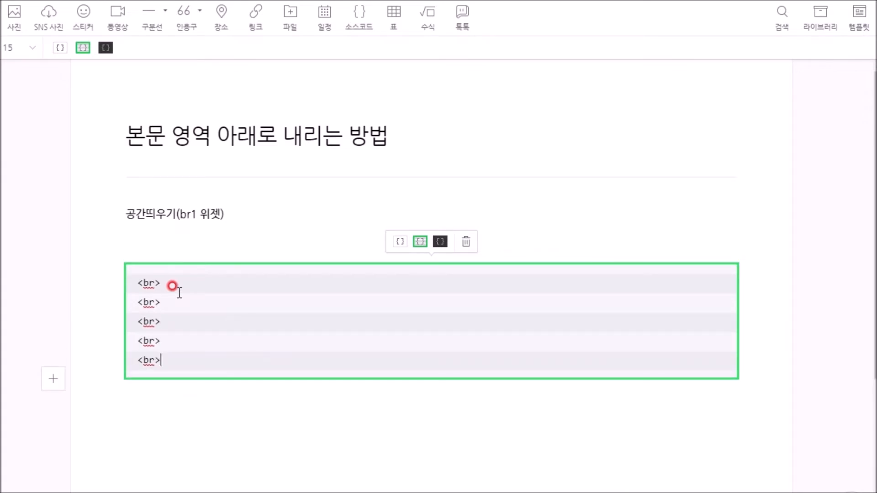
pyautogui.press('Return')
pyautogui.hotkey('ctrl', 'v')
pyautogui.press('Return')
pyautogui.hotkey('ctrl', 'v')
pyautogui.press('Return')
pyautogui.hotkey('ctrl', 'v')
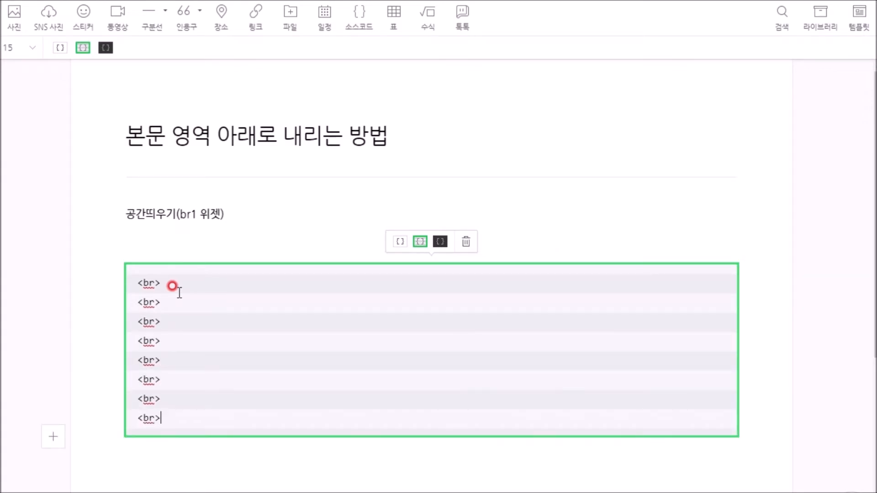
# Step: Replace the br1 widget's code with the eight <br> tags copied from the post's code block and save the widget
pyautogui.moveTo(155, 413); pyautogui.dragTo(137, 287)
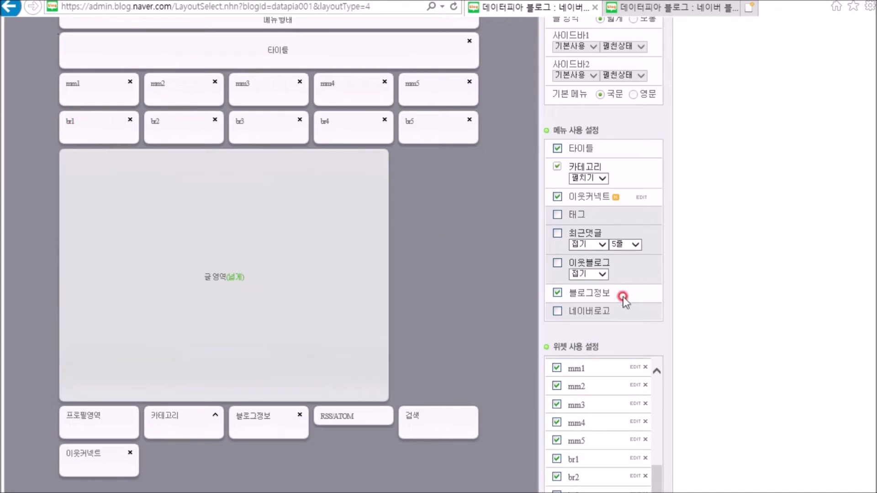
pyautogui.scroll(-3, 658, 301)
pyautogui.click(636, 312)
pyautogui.moveTo(382, 287); pyautogui.dragTo(265, 269)
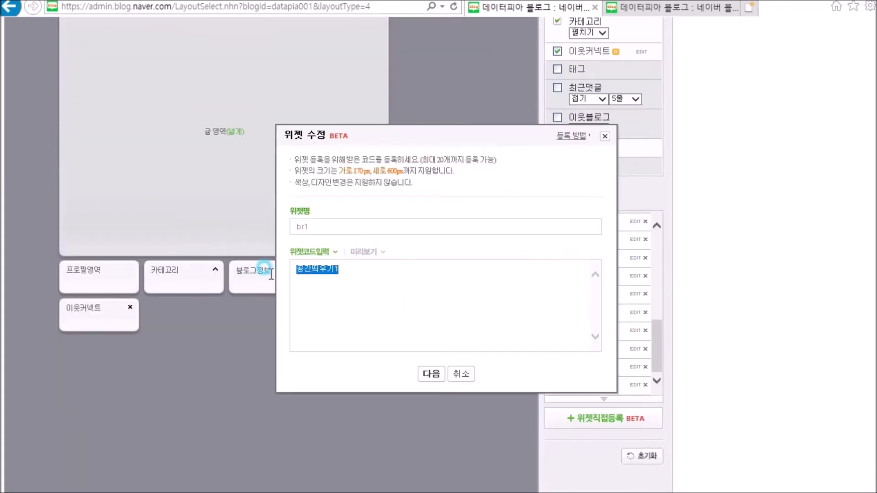
pyautogui.hotkey('ctrl', 'v')
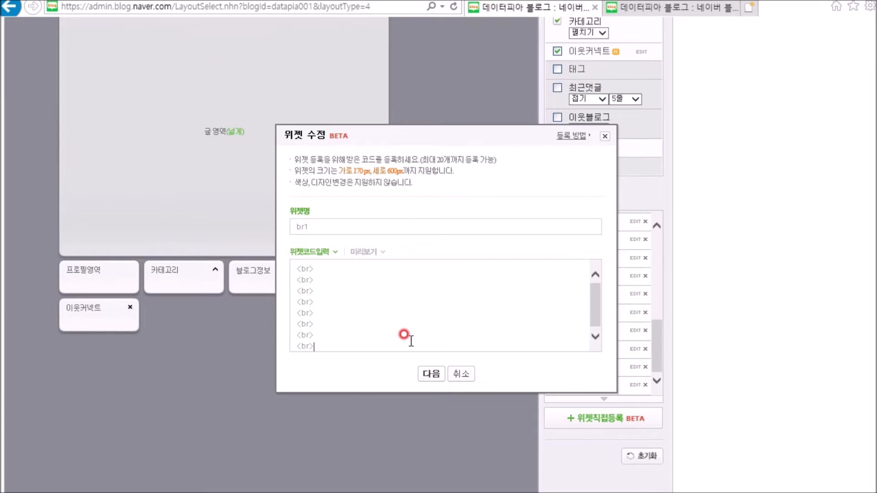
pyautogui.click(429, 376)
pyautogui.click(445, 379)
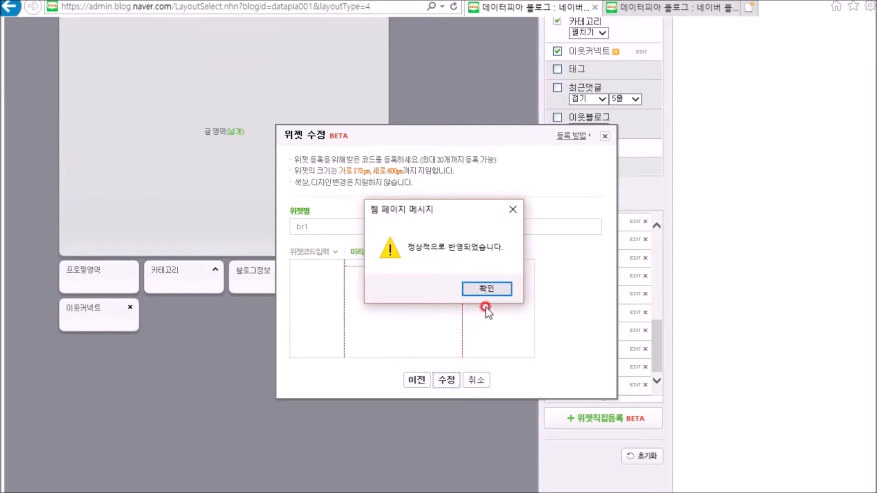
pyautogui.click(488, 290)
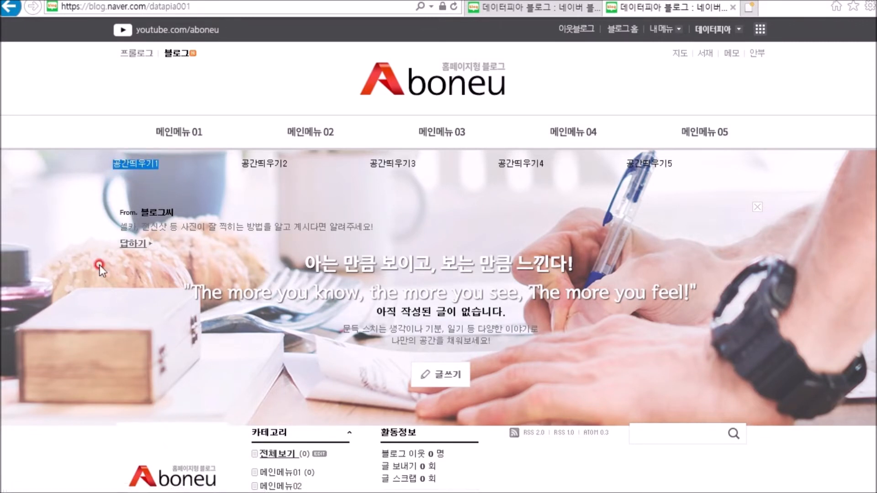
# Step: Reload the blog page and examine how far the 블로그씨 block has moved down over the background image
pyautogui.click(454, 7)
pyautogui.click(455, 7)
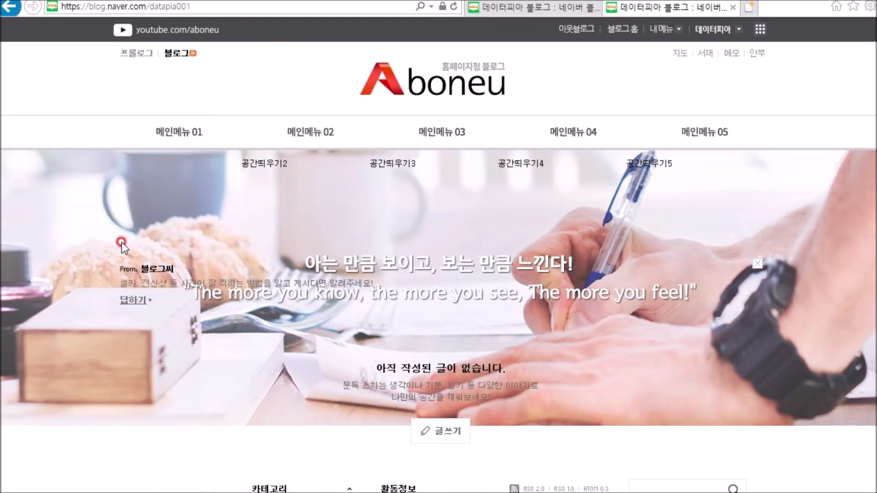
pyautogui.moveTo(115, 267); pyautogui.dragTo(175, 305)
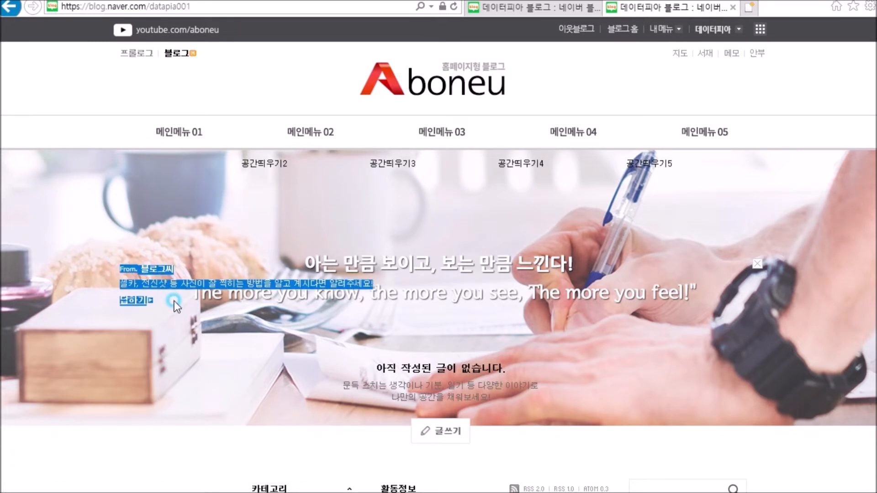
pyautogui.click(115, 269)
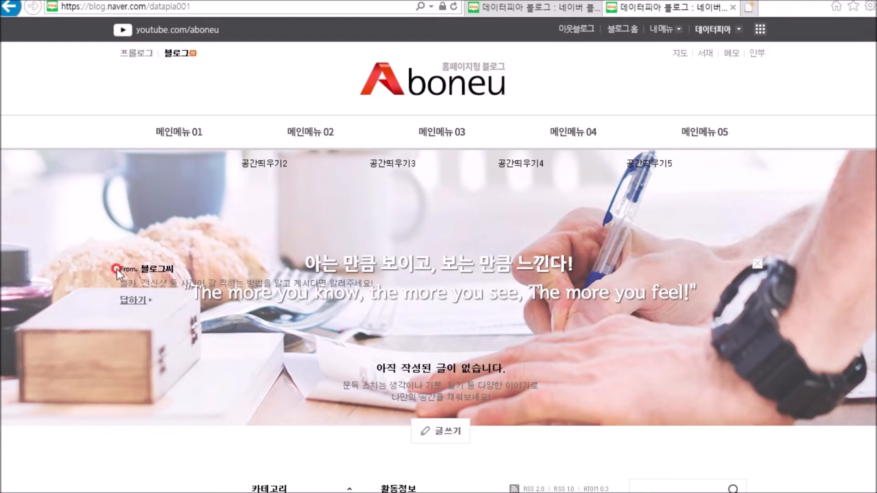
pyautogui.click(114, 261)
pyautogui.click(104, 356)
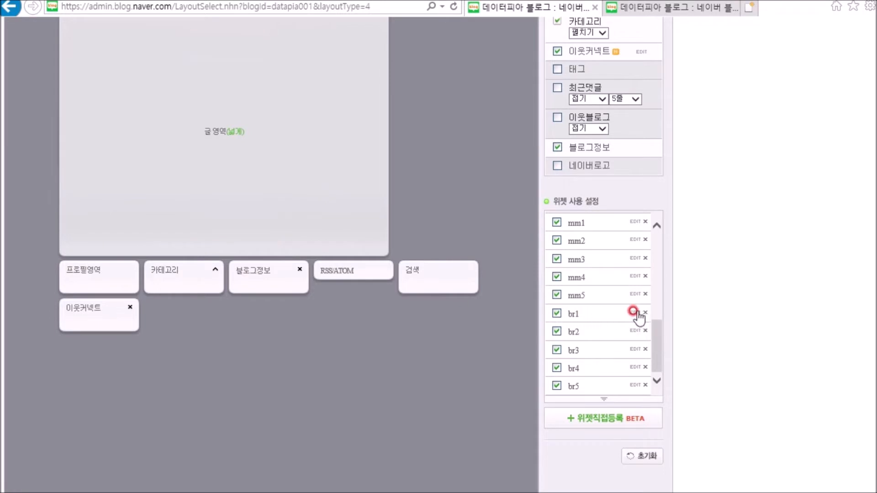
# Step: Extend the br1 widget's code with further copies of the <br /> tags and save the widget
pyautogui.click(633, 313)
pyautogui.click(337, 312)
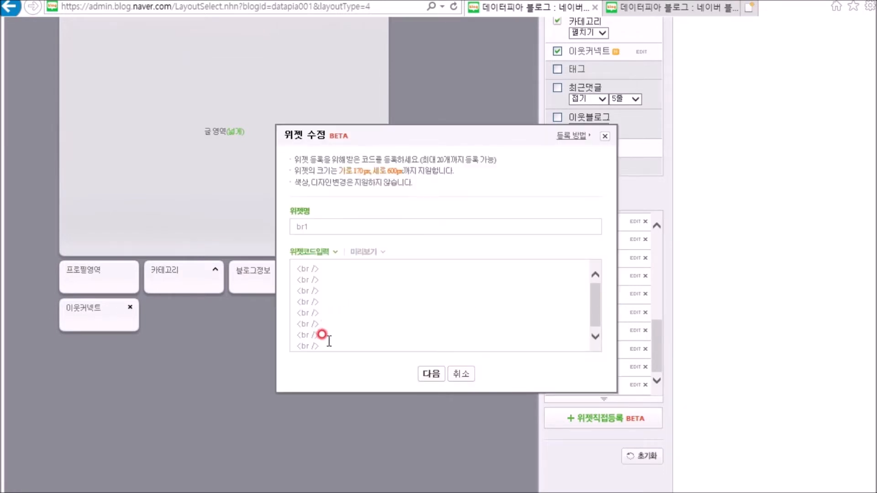
pyautogui.click(327, 284)
pyautogui.hotkey('ctrl', 'a')
pyautogui.click(325, 341)
pyautogui.scroll(-5, 324, 338)
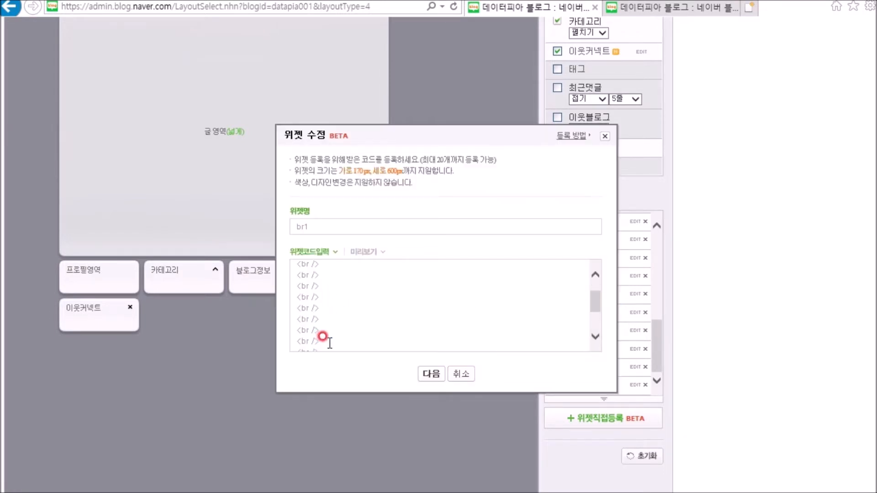
pyautogui.scroll(-4, 325, 342)
pyautogui.scroll(3, 340, 235)
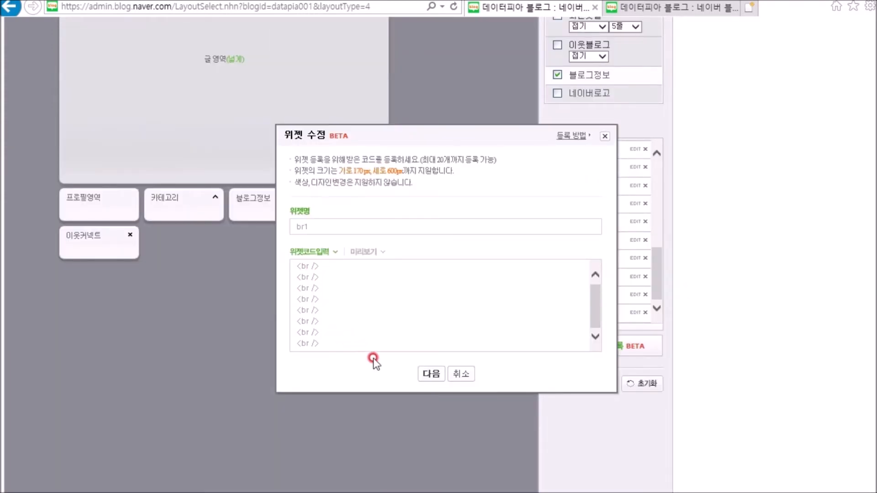
pyautogui.click(427, 376)
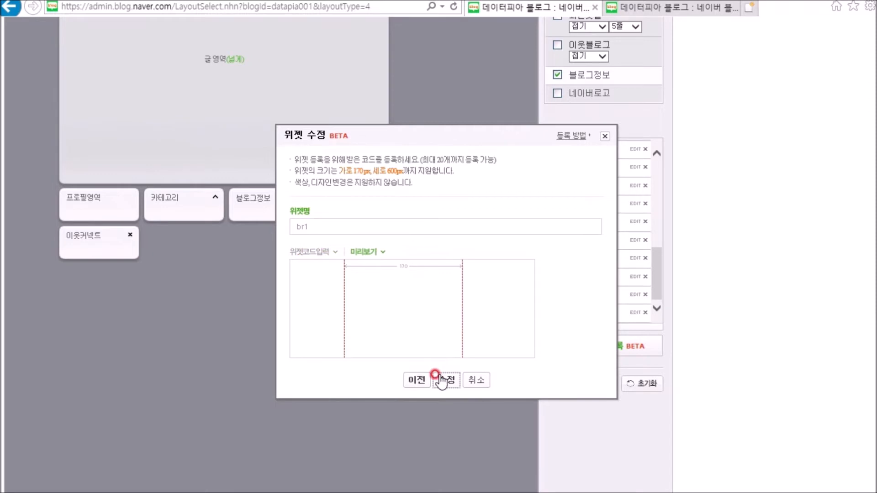
pyautogui.click(442, 377)
pyautogui.click(472, 289)
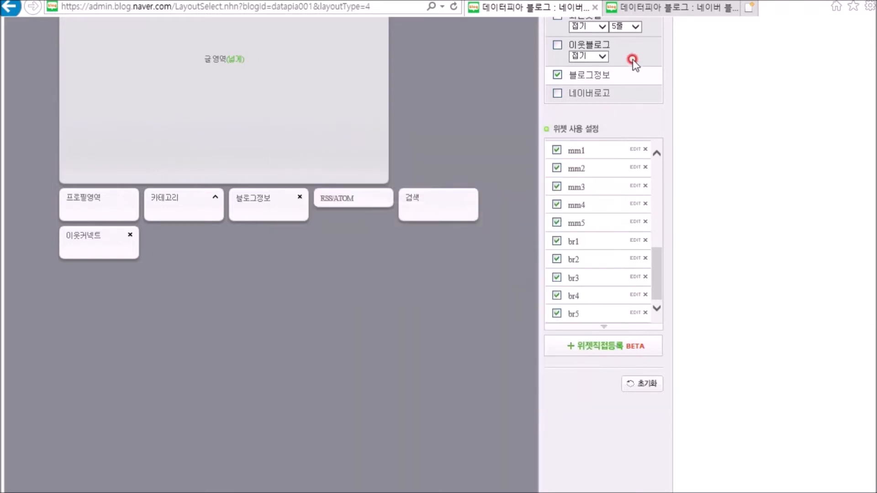
# Step: Examine the position of the 블로그씨 block and post area relative to the background image on the blog page
pyautogui.click(649, 7)
pyautogui.scroll(-3, 130, 316)
pyautogui.moveTo(120, 317); pyautogui.dragTo(130, 315)
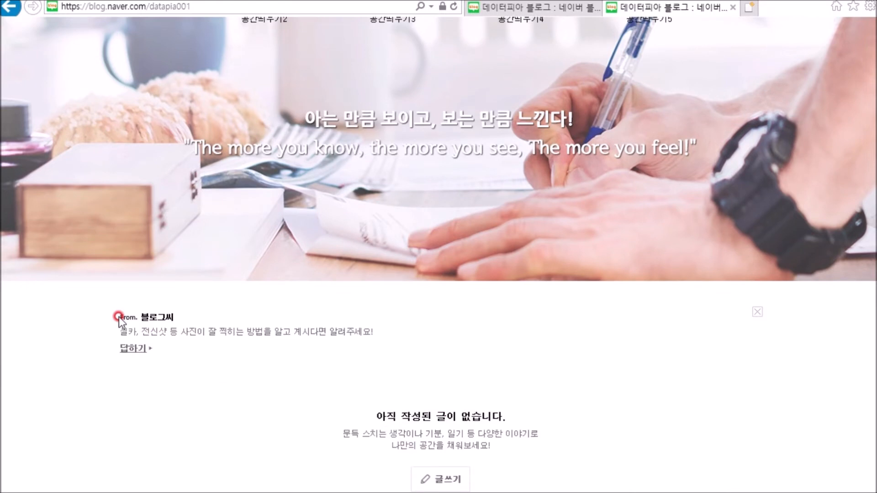
pyautogui.moveTo(120, 317); pyautogui.dragTo(142, 322)
pyautogui.moveTo(585, 341); pyautogui.dragTo(717, 404)
pyautogui.click(715, 402)
# Step: Examine the remaining 공간띄우기2 to 공간띄우기5 texts below the blog's main menu
pyautogui.scroll(15, 799, 305)
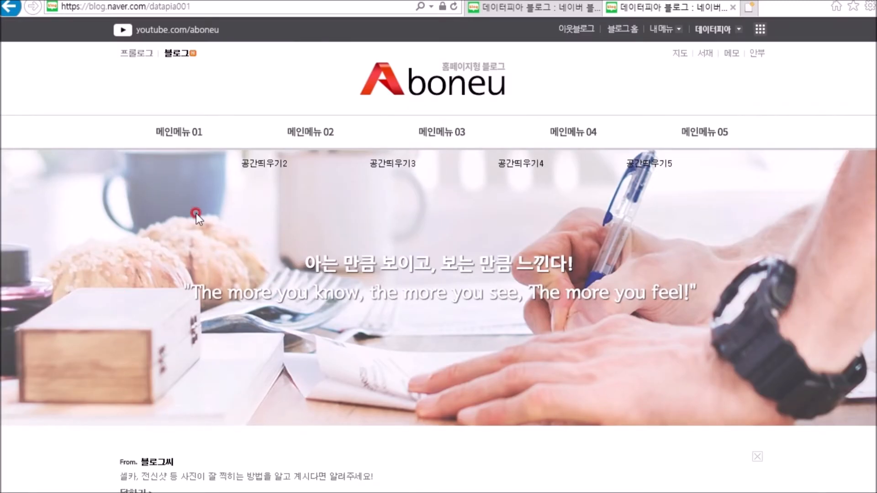
pyautogui.moveTo(239, 158); pyautogui.dragTo(418, 162)
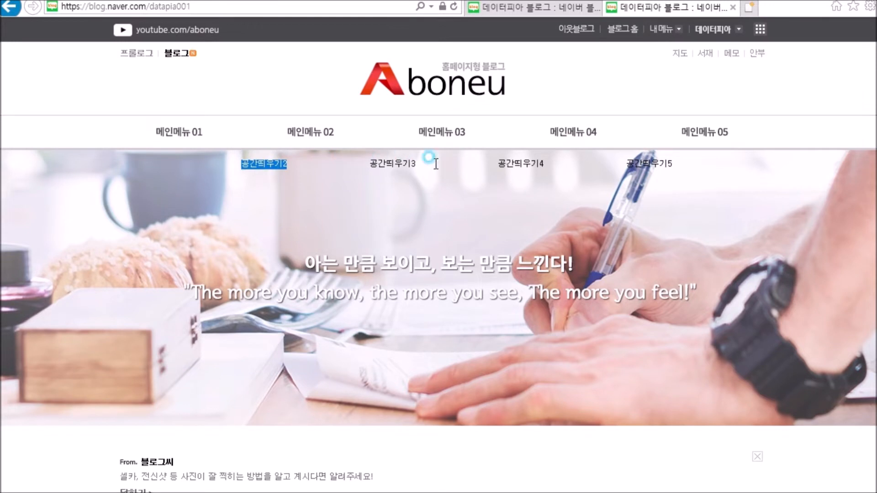
pyautogui.moveTo(683, 162); pyautogui.dragTo(600, 162)
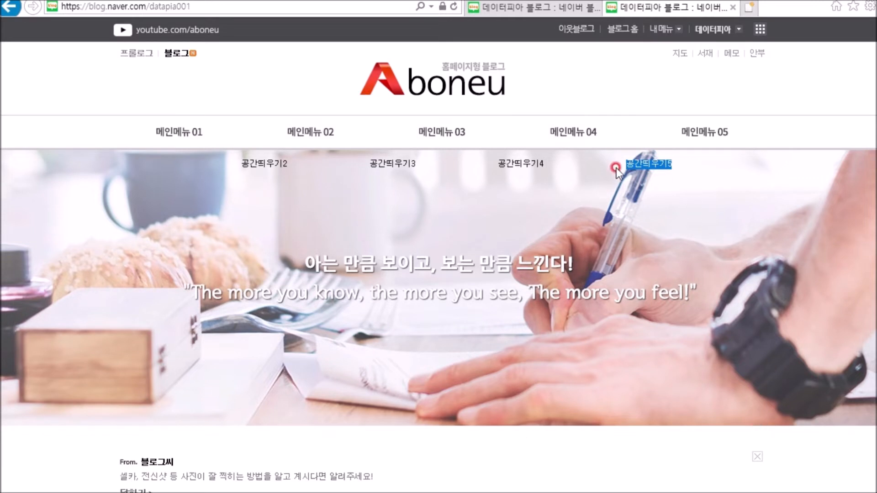
pyautogui.click(852, 373)
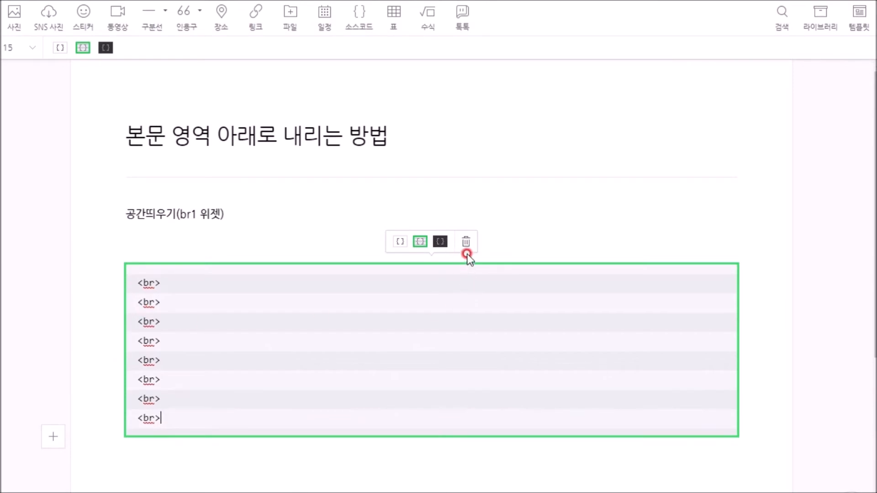
# Step: Delete the <br> code block from the example post and insert a table with three rows and three columns in its place
pyautogui.click(467, 242)
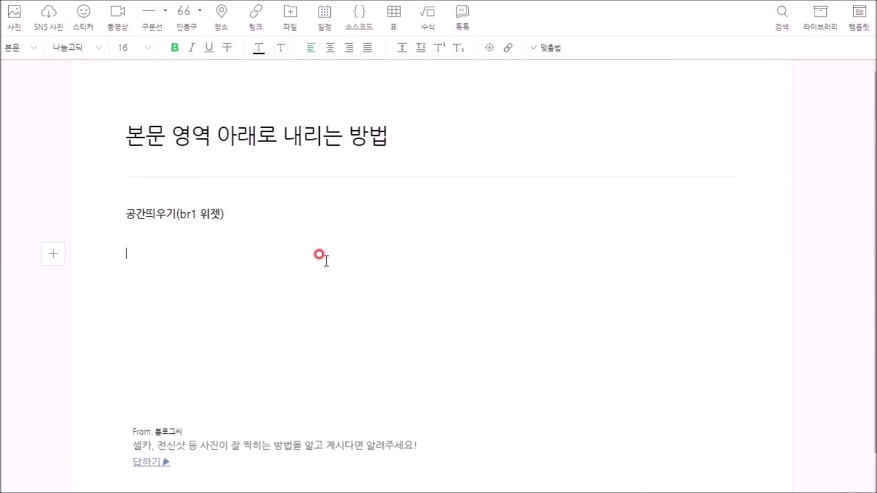
pyautogui.hotkey('ctrl', 'alt', 't')
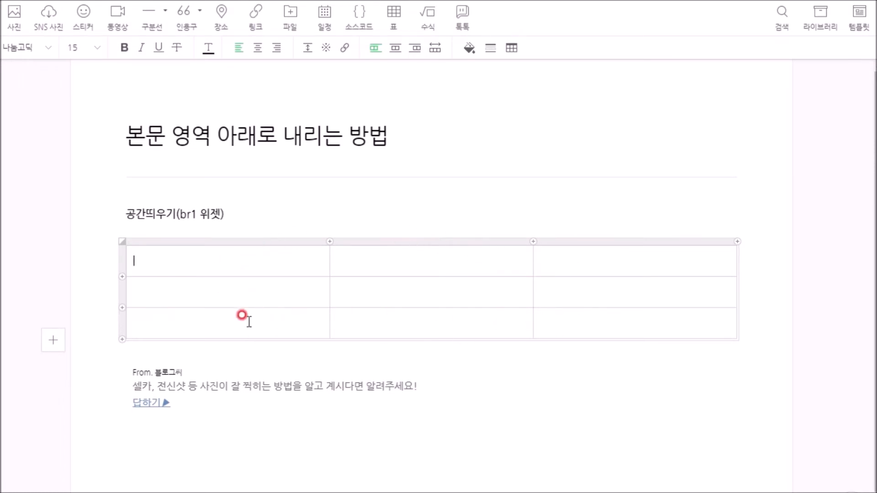
pyautogui.click(220, 260)
pyautogui.moveTo(222, 261); pyautogui.dragTo(558, 313)
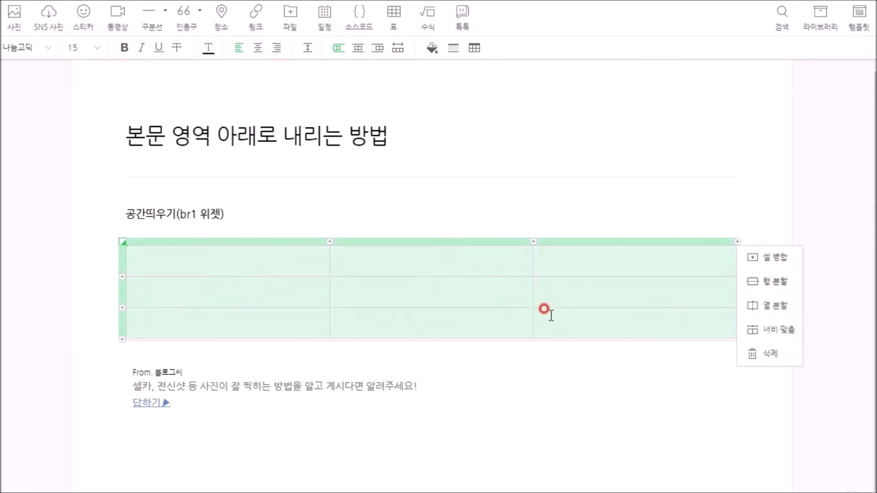
pyautogui.click(307, 209)
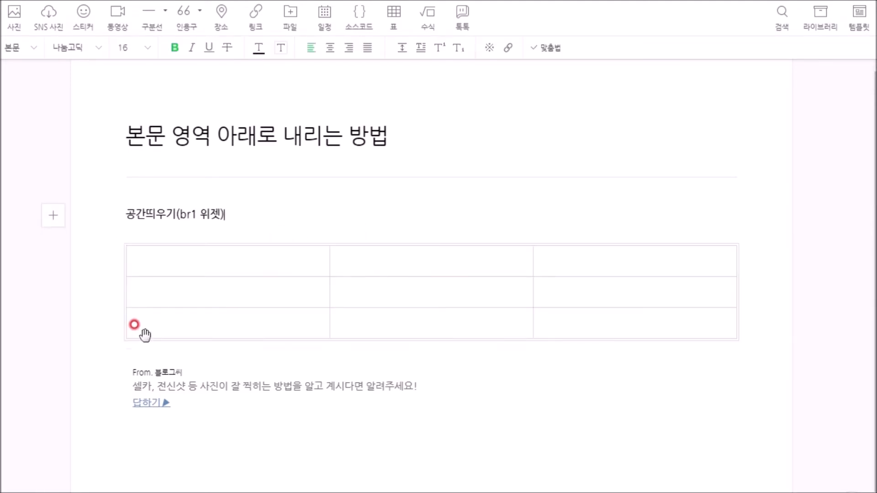
# Step: Insert a source code block between the table and the 블로그씨 block
pyautogui.click(135, 320)
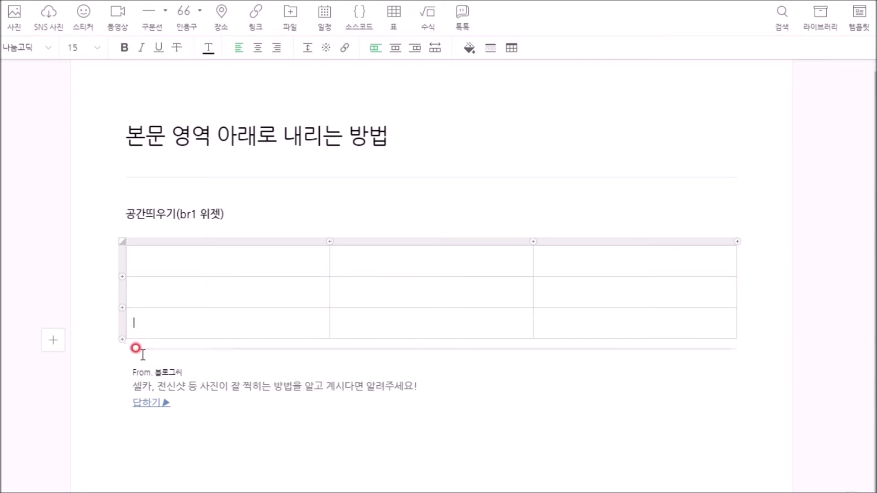
pyautogui.click(54, 340)
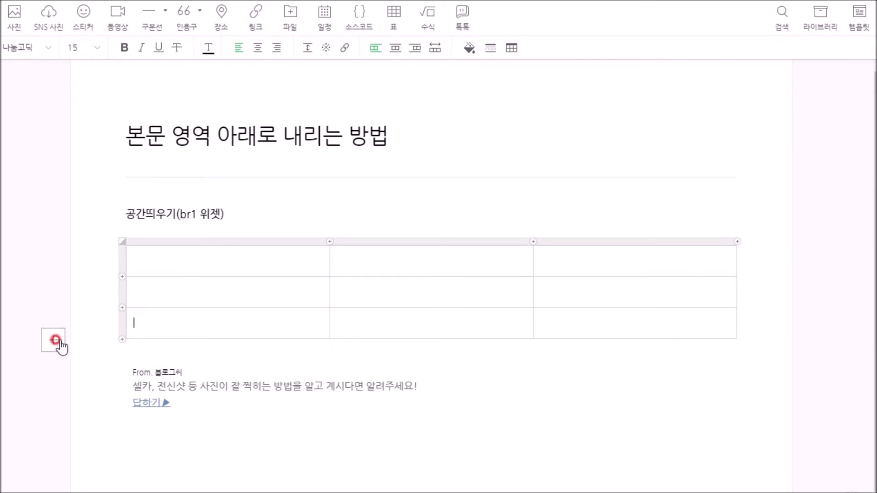
pyautogui.click(274, 377)
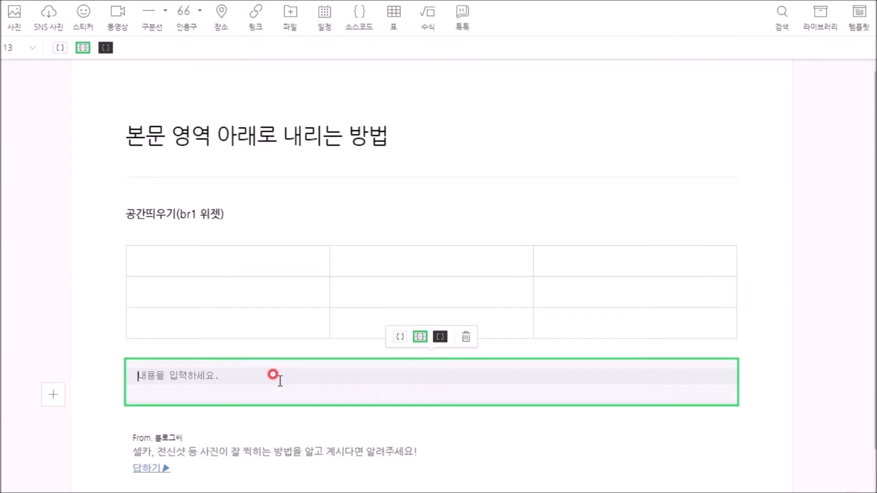
# Step: Enter the tags <table> and </table> on two separate lines of the code block
pyautogui.scroll(-3, 280, 380)
pyautogui.write('<')
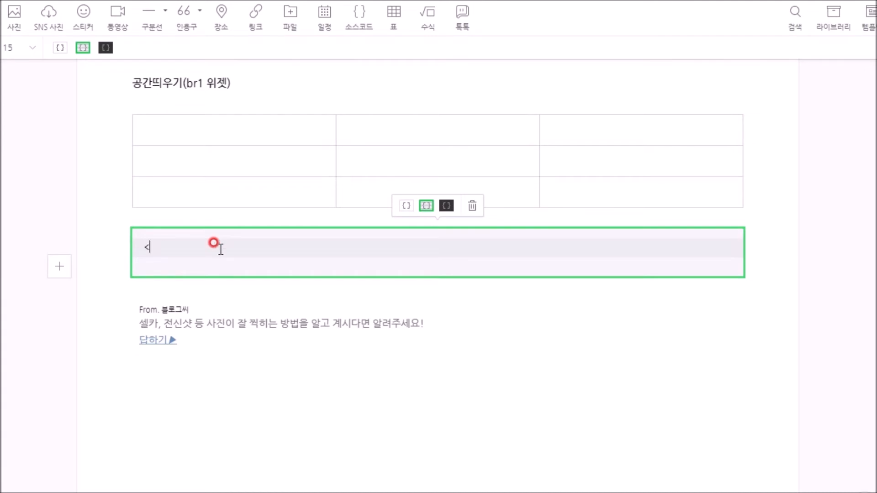
pyautogui.press('BackSpace')
pyautogui.write('<t')
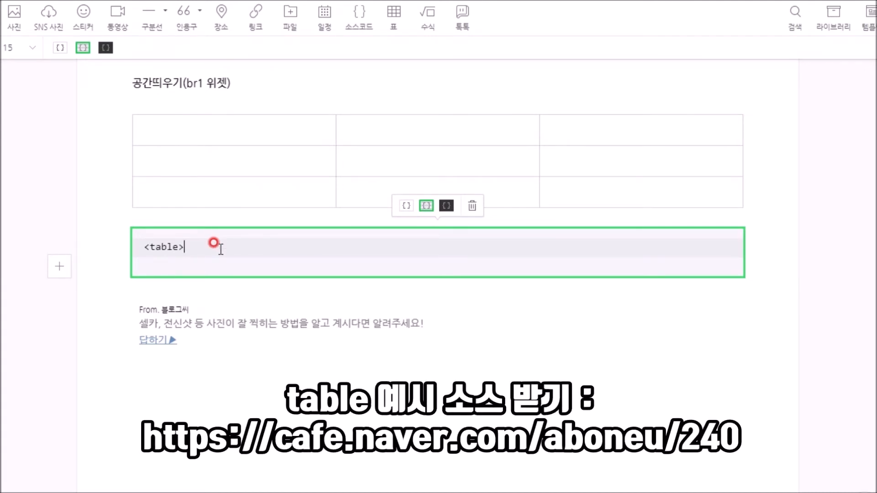
pyautogui.write('able>')
pyautogui.press('Return')
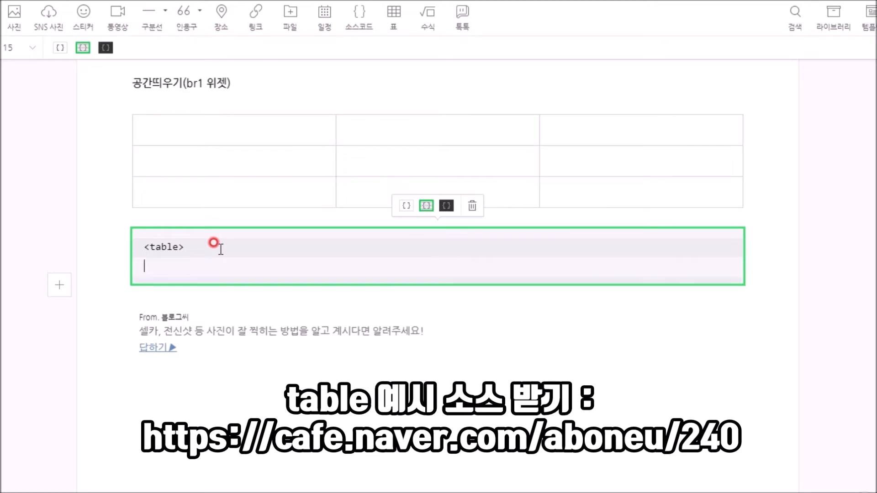
pyautogui.write('</table>')
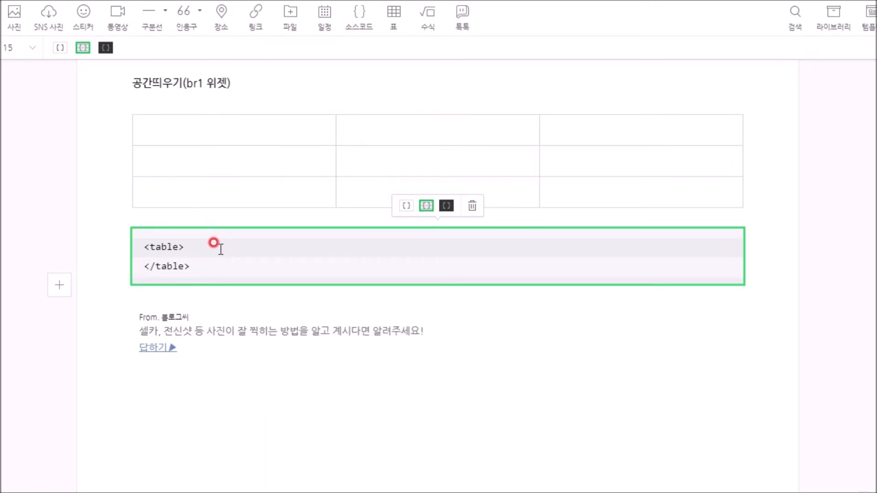
pyautogui.moveTo(142, 246); pyautogui.dragTo(190, 266)
pyautogui.click(383, 101)
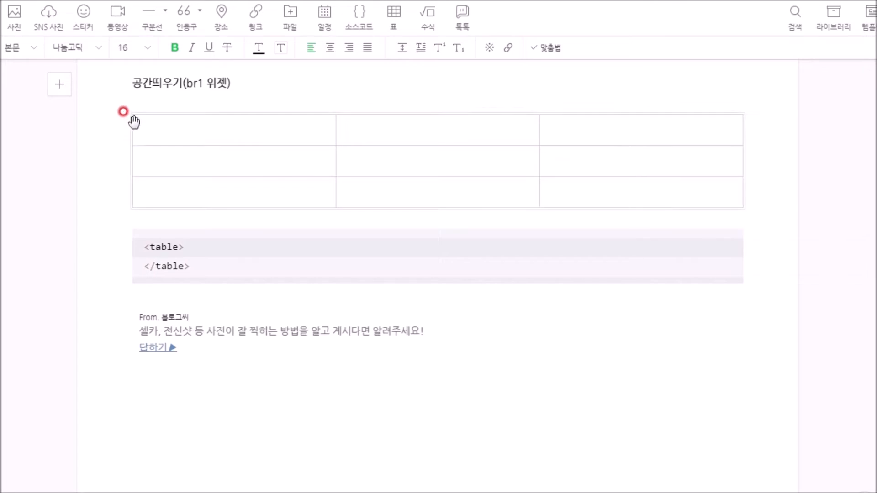
# Step: Nest indented <tbody> and </tbody> tags inside the <table> tags, with an empty line between them
pyautogui.click(194, 248)
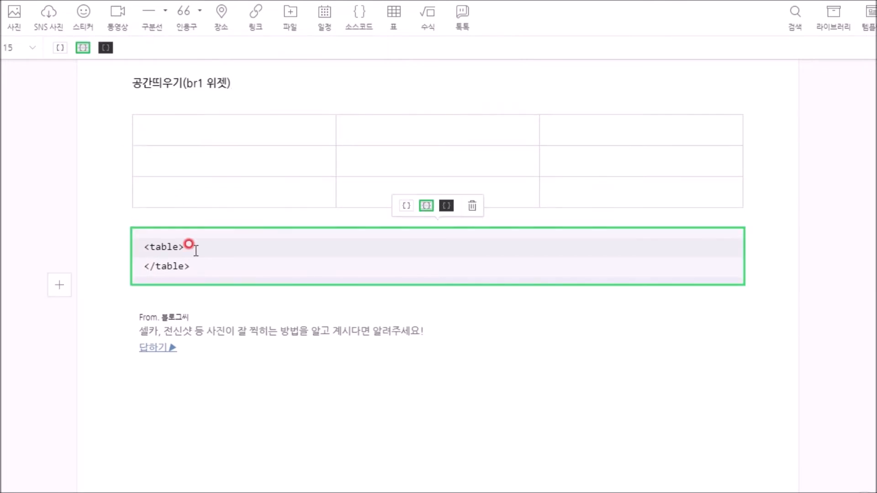
pyautogui.press('Return')
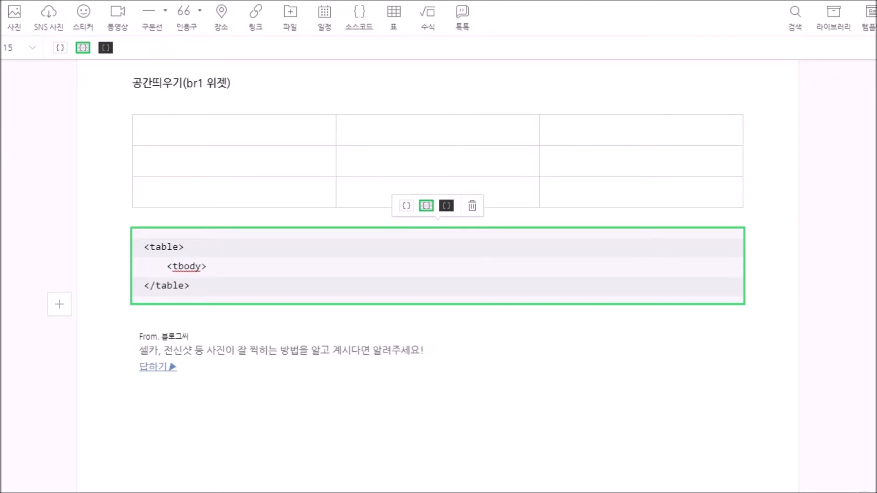
pyautogui.press('Return')
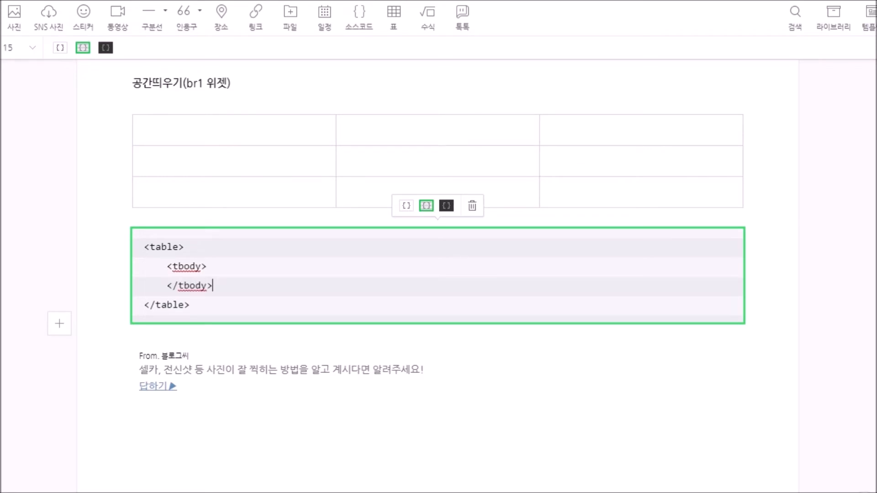
pyautogui.click(207, 266)
pyautogui.press('Return')
pyautogui.click(159, 130)
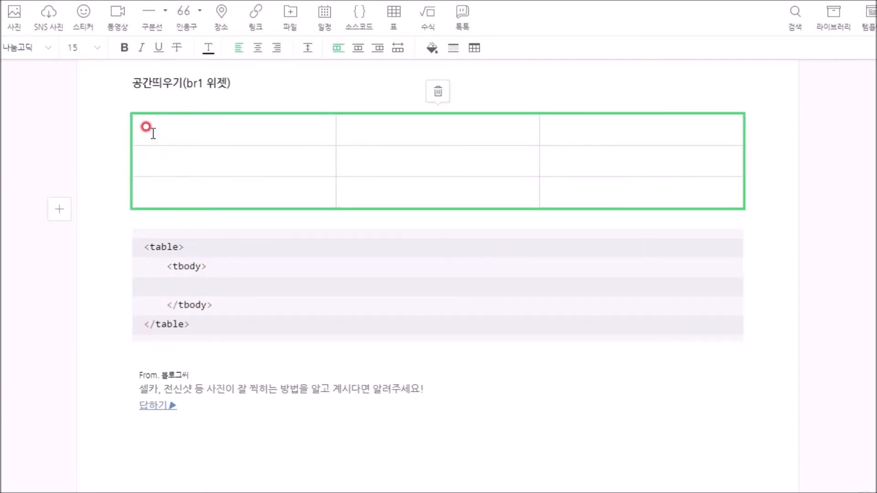
# Step: Enter an indented <tr></tr> pair on the empty line between the <tbody> tags
pyautogui.click(152, 160)
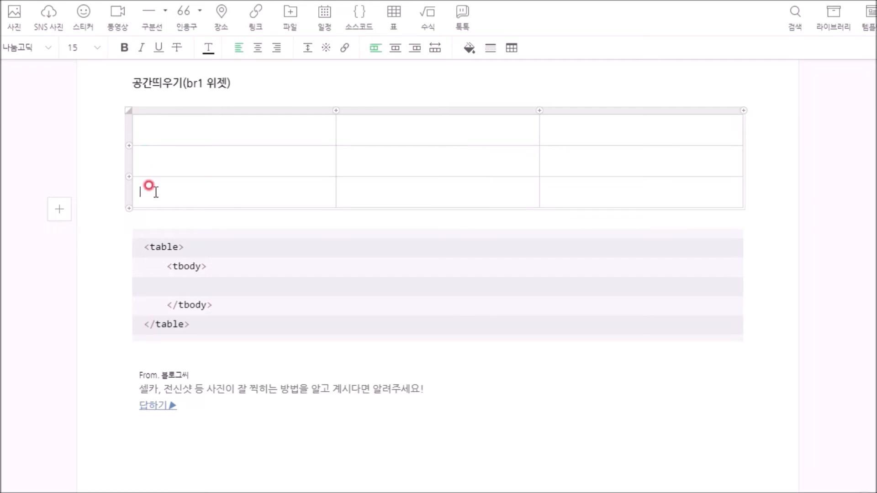
pyautogui.click(216, 279)
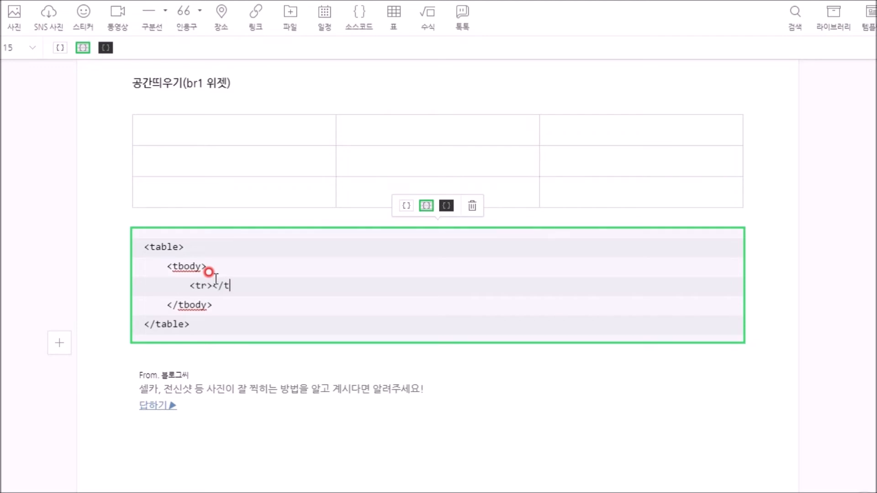
pyautogui.moveTo(189, 286)
pyautogui.mouseDown()
pyautogui.moveTo(241, 285)
pyautogui.moveTo(172, 280)
pyautogui.moveTo(193, 285)
pyautogui.mouseUp()
pyautogui.click(235, 281)
pyautogui.click(193, 285)
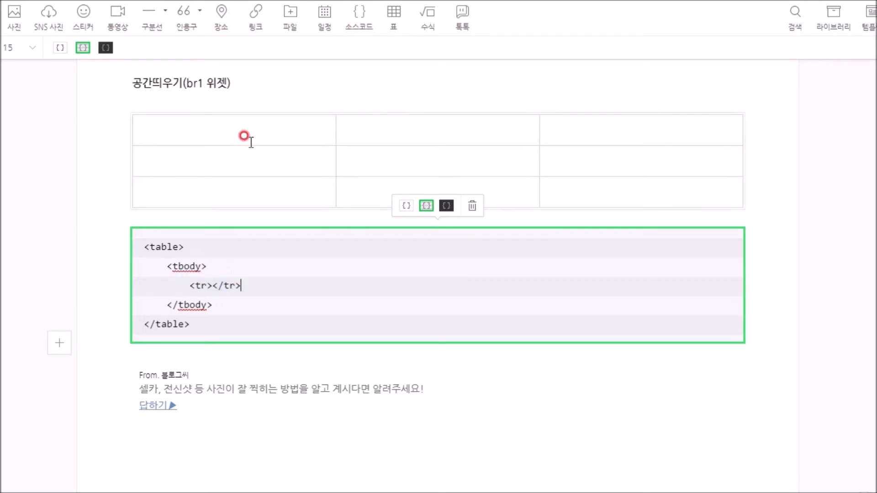
# Step: Duplicate the <tr></tr> line so the code block holds three of them inside <tbody>
pyautogui.moveTo(242, 286); pyautogui.dragTo(127, 275)
pyautogui.hotkey('ctrl', 'c')
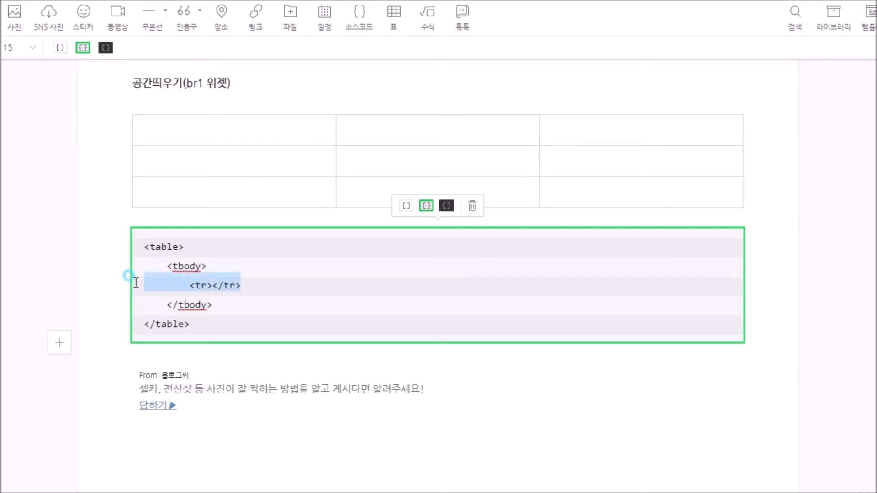
pyautogui.click(248, 285)
pyautogui.press('Return')
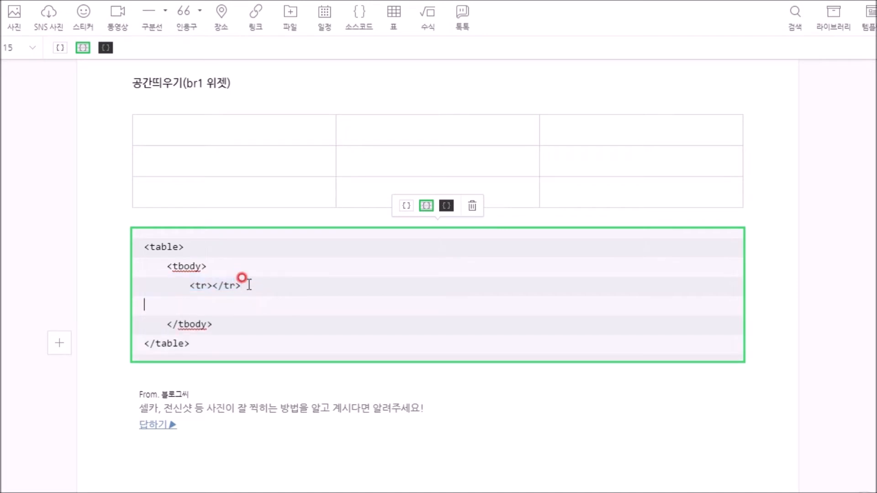
pyautogui.hotkey('ctrl', 'v')
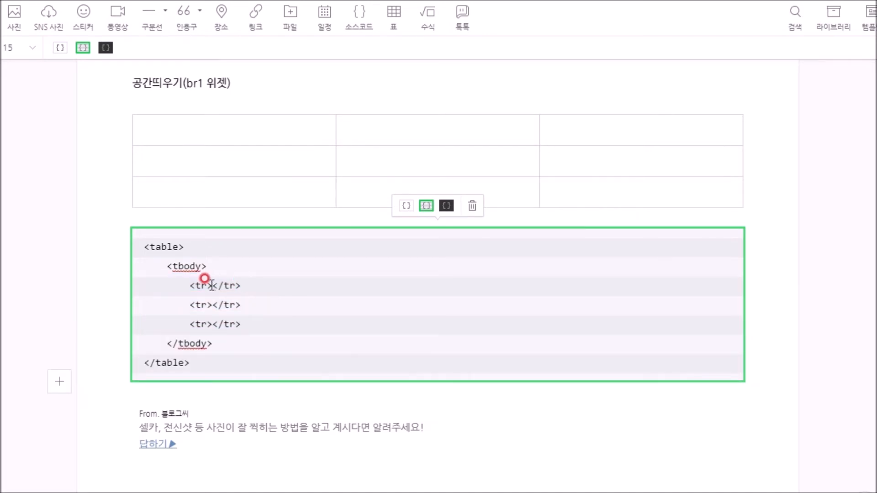
# Step: Examine the individual cells in the first row of the table above the code
pyautogui.click(182, 124)
pyautogui.click(408, 133)
pyautogui.click(541, 128)
pyautogui.click(238, 135)
pyautogui.click(343, 132)
pyautogui.click(611, 129)
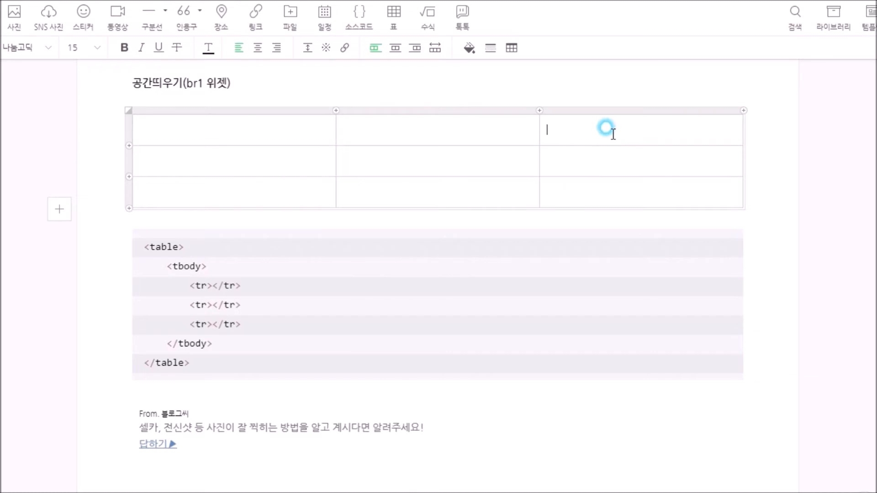
pyautogui.click(229, 132)
pyautogui.click(344, 133)
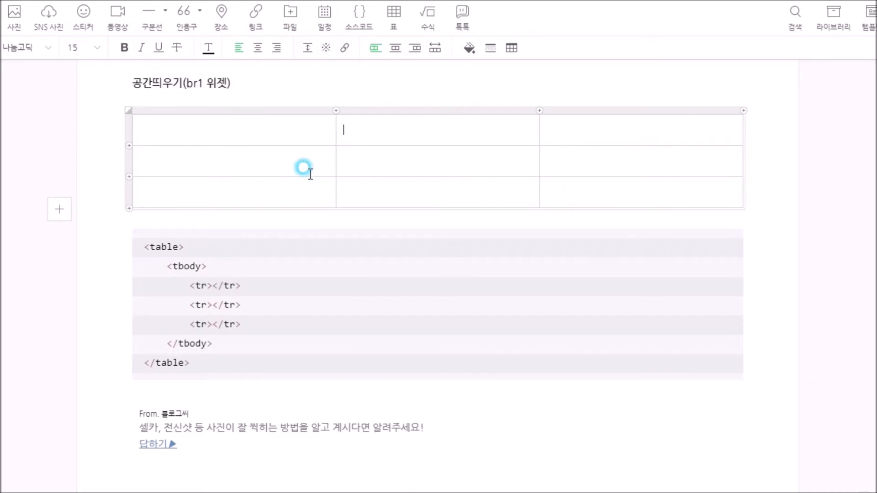
# Step: Split the first <tr></tr> pair onto separate lines and enter an indented <td></td> between the tags
pyautogui.click(204, 286)
pyautogui.click(214, 285)
pyautogui.click(339, 337)
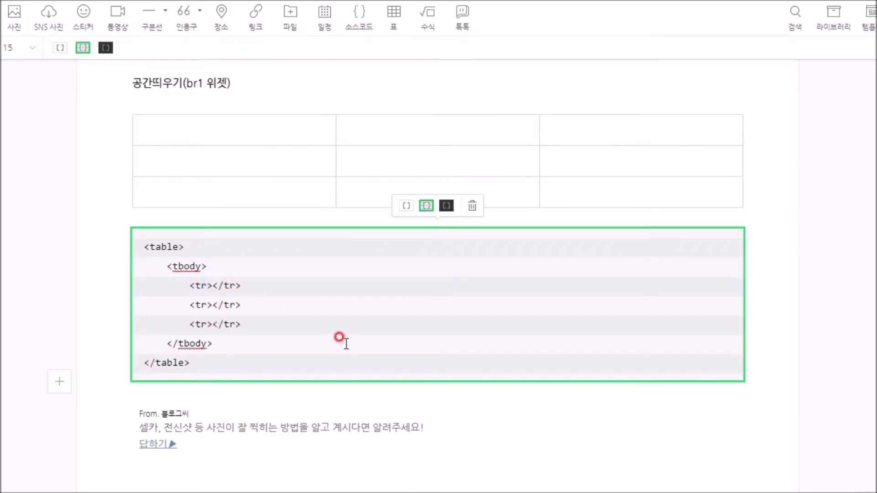
pyautogui.press('Return')
pyautogui.click(251, 285)
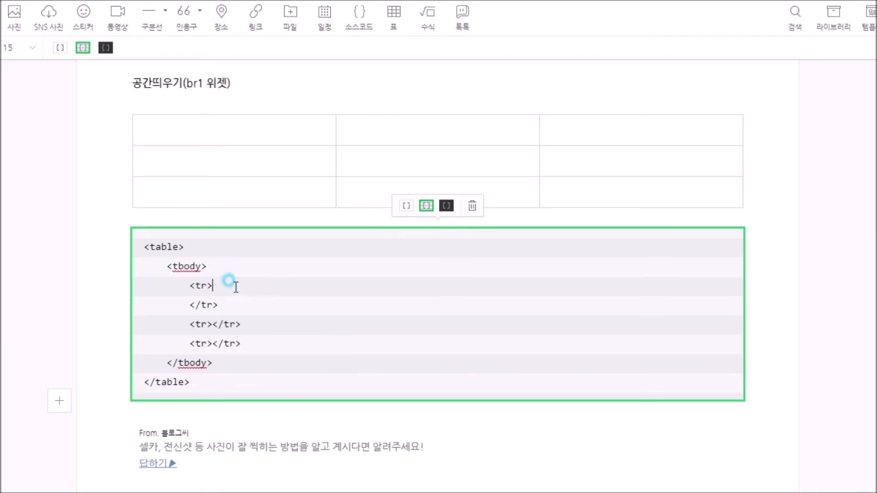
pyautogui.press('Return')
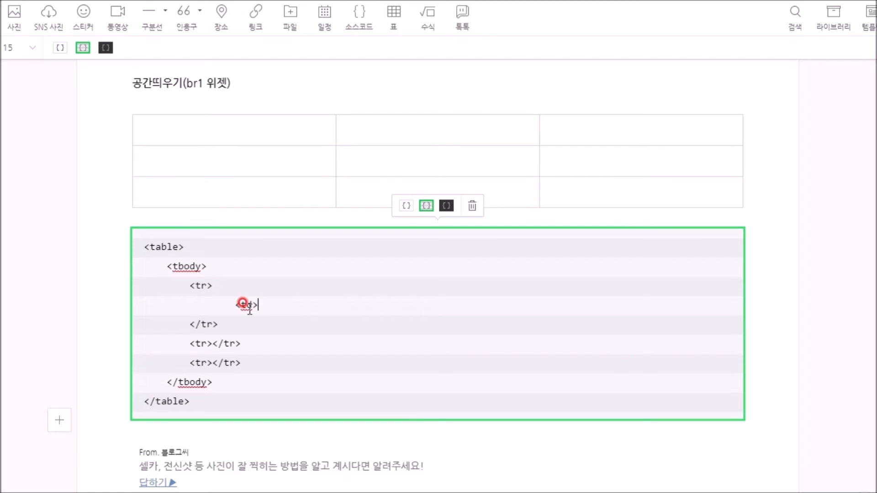
pyautogui.write('>')
# Step: Duplicate the <td></td> line so the first row block contains three cells
pyautogui.moveTo(290, 305); pyautogui.dragTo(147, 305)
pyautogui.hotkey('ctrl', 'c')
pyautogui.click(288, 304)
pyautogui.press('Return')
pyautogui.hotkey('ctrl', 'v')
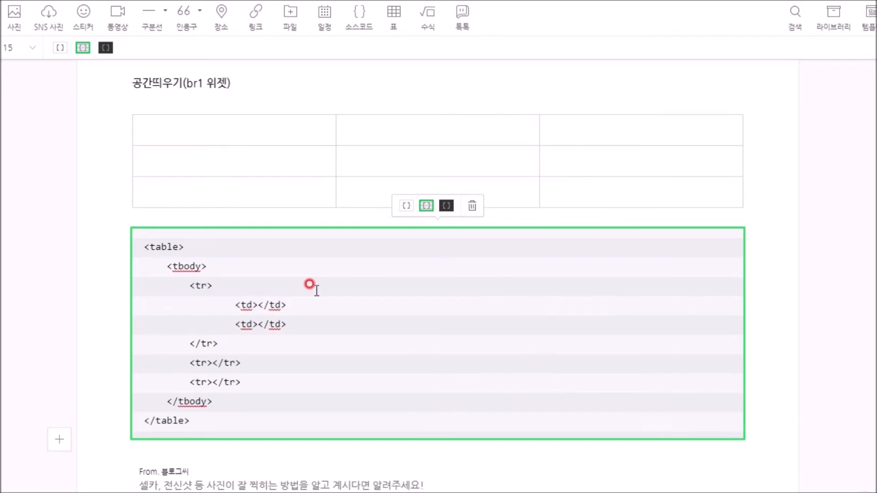
pyautogui.press('Return')
pyautogui.hotkey('ctrl', 'v')
# Step: Copy the complete three-cell <tr> block over each of the two remaining empty <tr></tr> lines
pyautogui.click(223, 362)
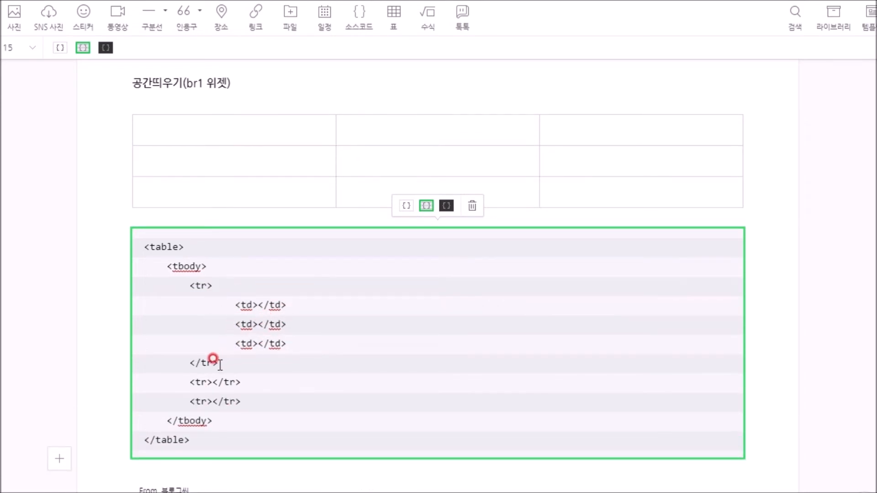
pyautogui.moveTo(223, 363); pyautogui.dragTo(137, 283)
pyautogui.click(231, 364)
pyautogui.moveTo(224, 362); pyautogui.dragTo(141, 290)
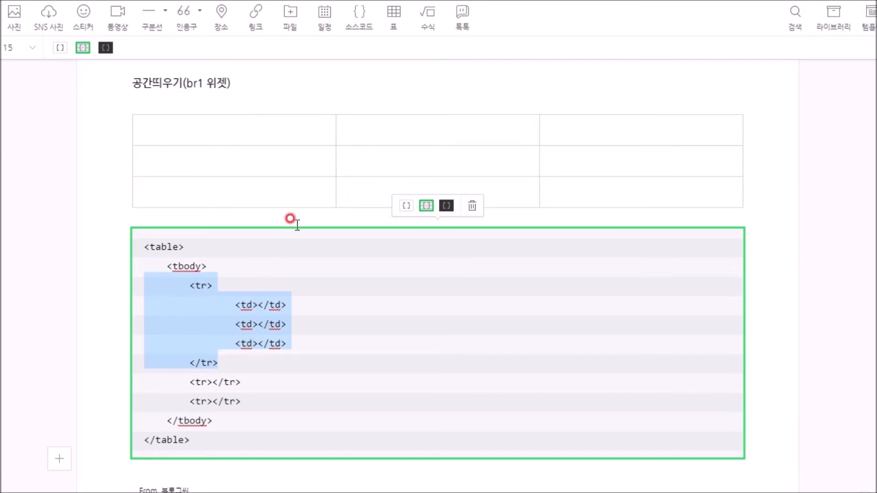
pyautogui.moveTo(214, 361); pyautogui.dragTo(139, 288)
pyautogui.moveTo(239, 382); pyautogui.dragTo(132, 383)
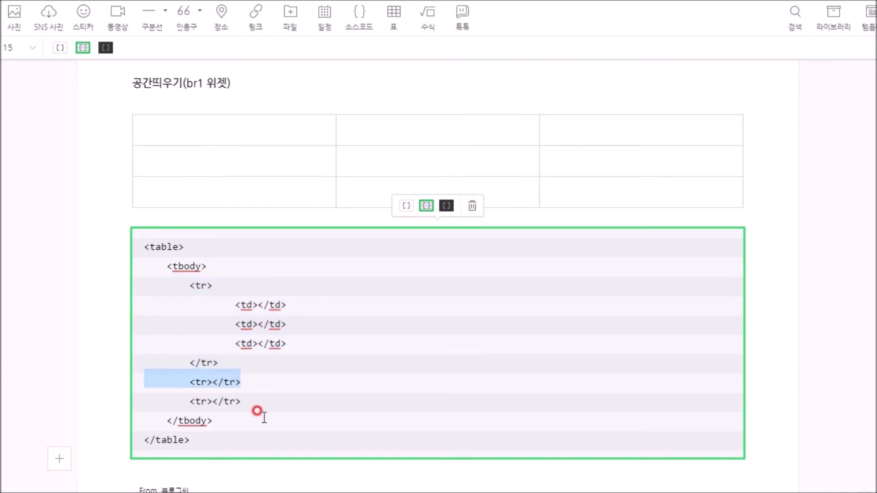
pyautogui.hotkey('ctrl', 'v')
pyautogui.moveTo(245, 479); pyautogui.dragTo(98, 479)
pyautogui.hotkey('ctrl', 'v')
pyautogui.scroll(-3, 438, 274)
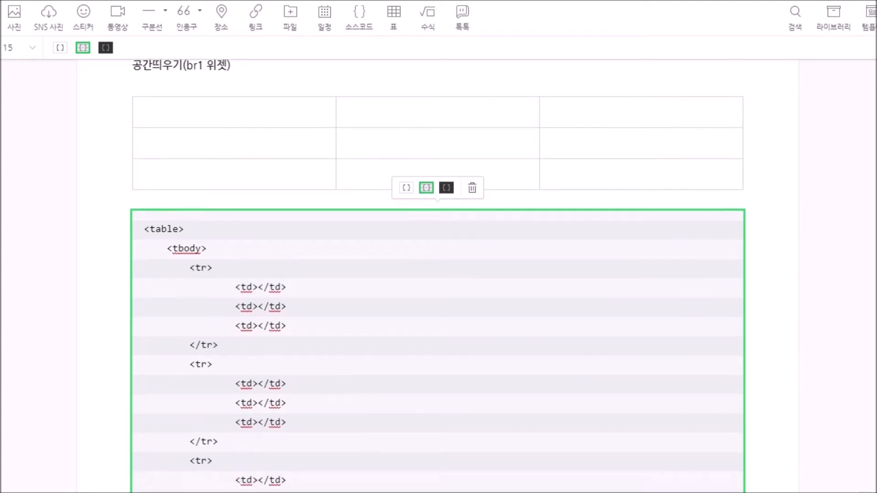
pyautogui.click(317, 15)
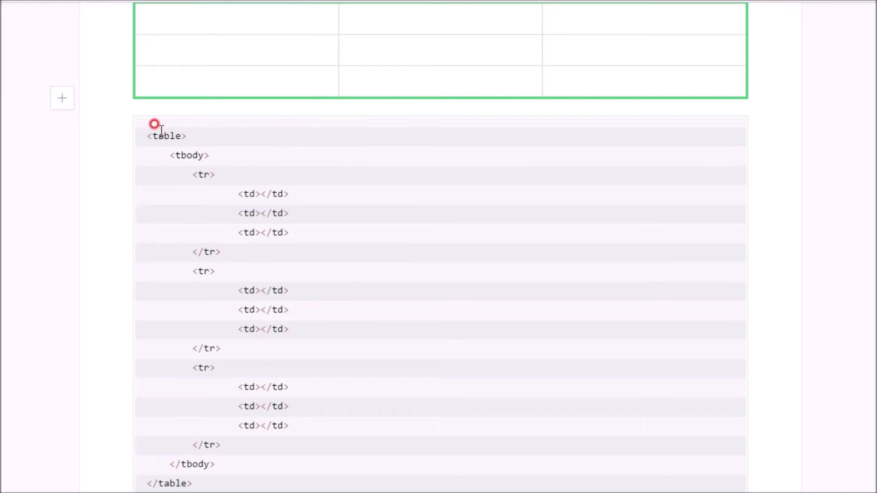
pyautogui.click(150, 134)
pyautogui.moveTo(192, 483); pyautogui.dragTo(143, 133)
pyautogui.scroll(4, 378, 178)
pyautogui.click(264, 206)
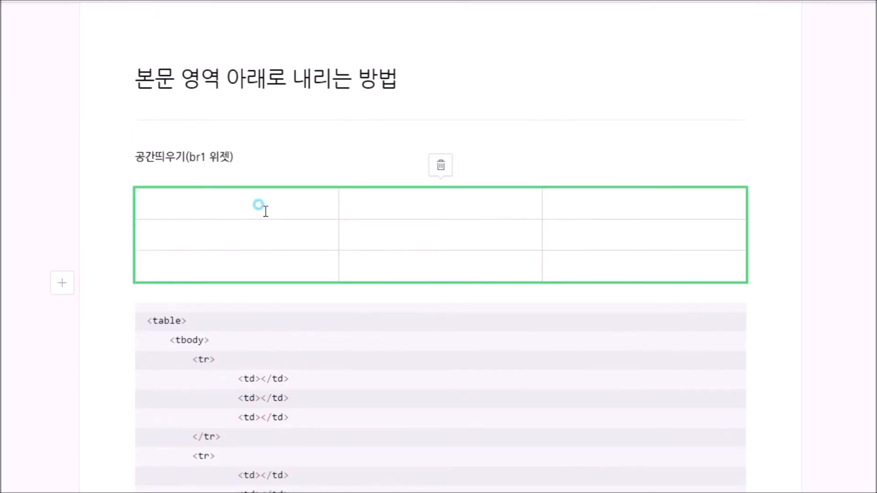
pyautogui.click(210, 205)
pyautogui.click(273, 207)
# Step: Merge the three cells of each table row into a single cell, leaving a one-column table with three rows
pyautogui.moveTo(273, 206); pyautogui.dragTo(602, 204)
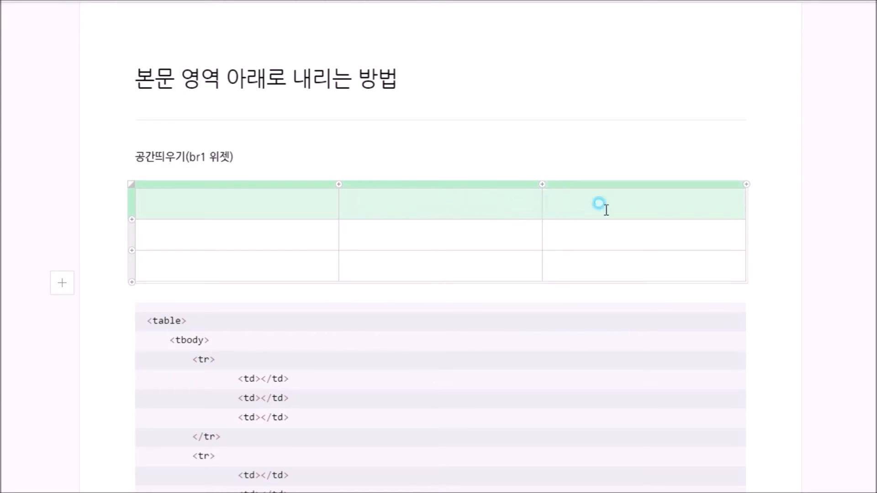
pyautogui.moveTo(231, 201); pyautogui.dragTo(578, 204)
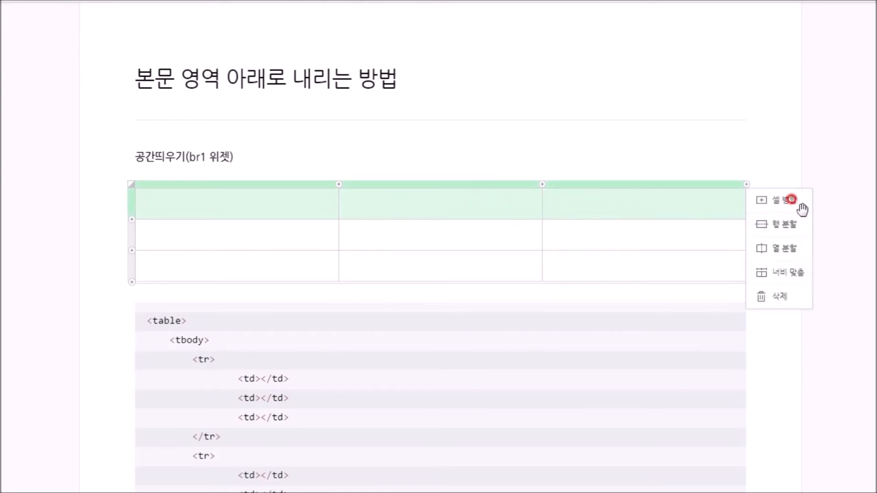
pyautogui.click(774, 209)
pyautogui.moveTo(320, 233); pyautogui.dragTo(649, 242)
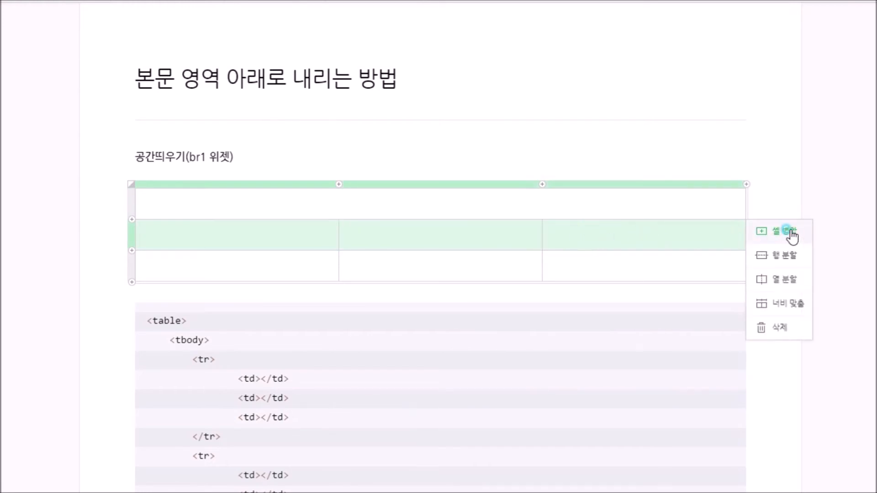
pyautogui.click(793, 230)
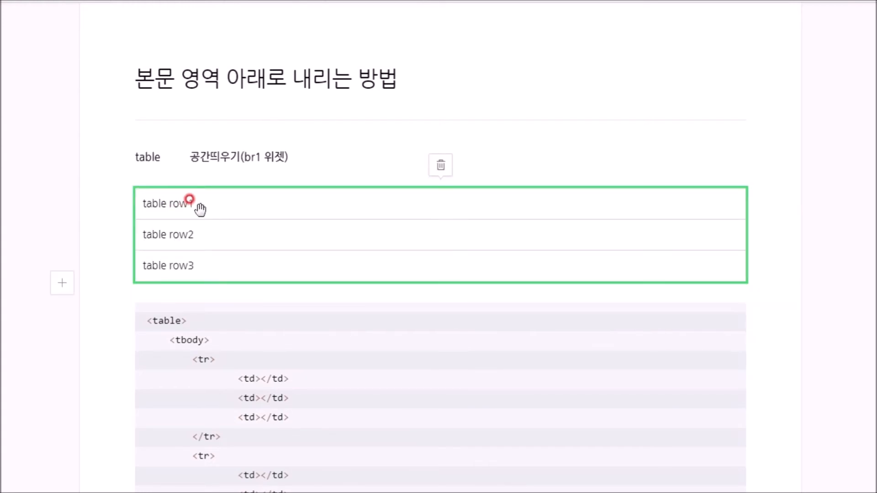
# Step: Delete two of the three <td></td> lines from the first <tr> block and outdent the remaining one by one level
pyautogui.scroll(-3, 205, 276)
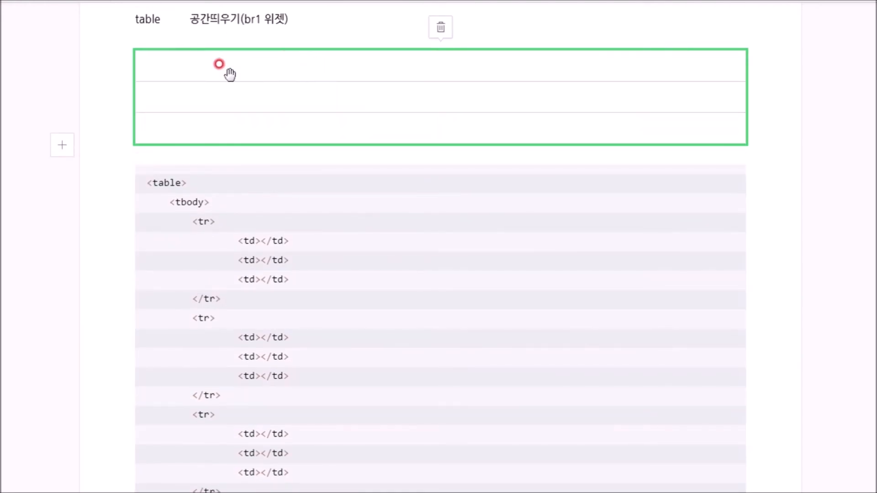
pyautogui.click(291, 278)
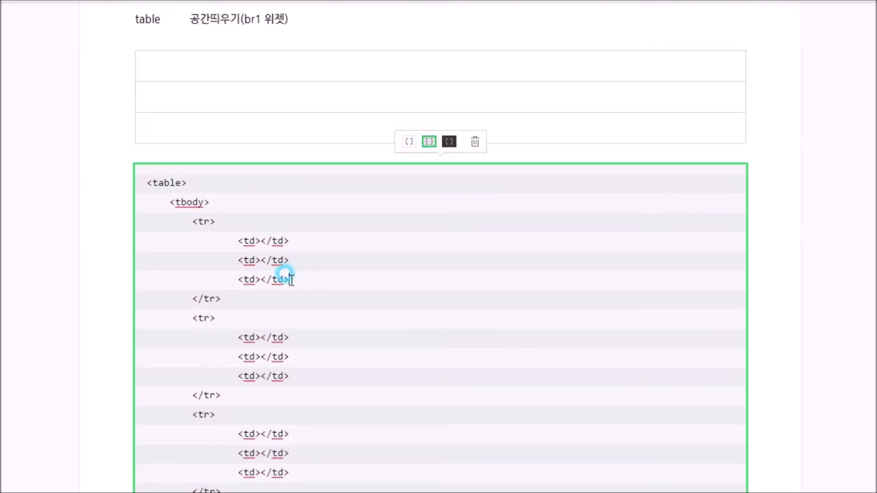
pyautogui.moveTo(191, 214); pyautogui.dragTo(239, 291)
pyautogui.moveTo(295, 281); pyautogui.dragTo(141, 256)
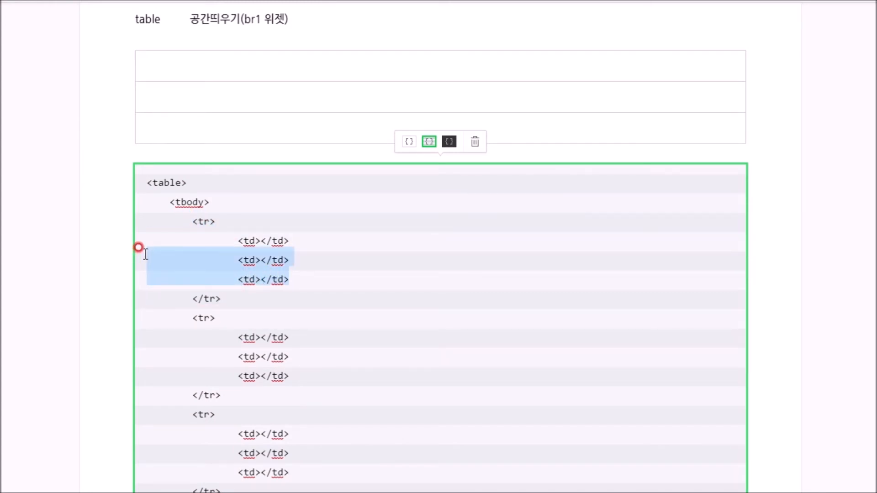
pyautogui.press('BackSpace')
pyautogui.press('BackSpace')
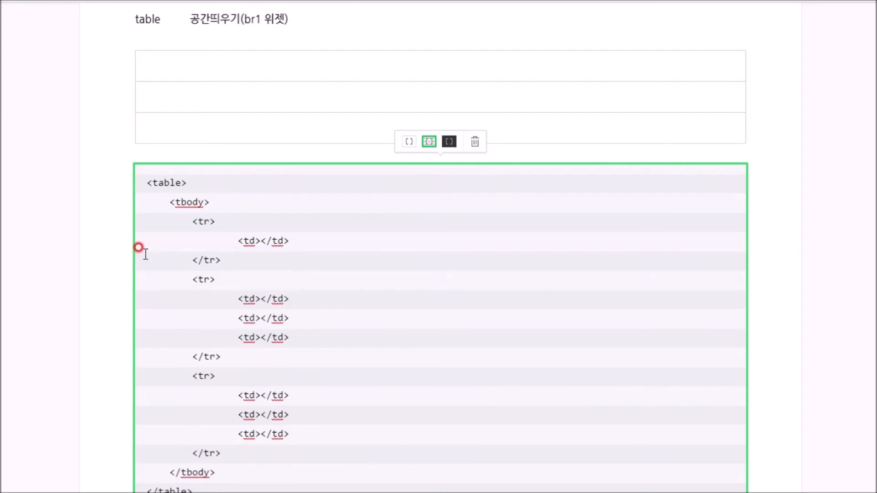
pyautogui.hotkey('shift', 'Tab')
# Step: Replace the second and third <tr> blocks with copies of the single-cell first block
pyautogui.moveTo(192, 251); pyautogui.dragTo(157, 149)
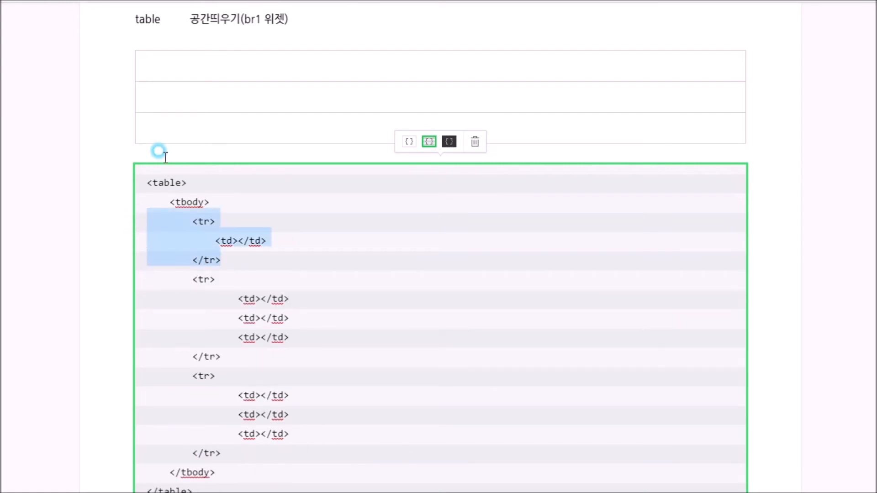
pyautogui.moveTo(220, 259); pyautogui.dragTo(132, 221)
pyautogui.hotkey('ctrl', 'c')
pyautogui.moveTo(221, 357); pyautogui.dragTo(133, 280)
pyautogui.hotkey('ctrl', 'v')
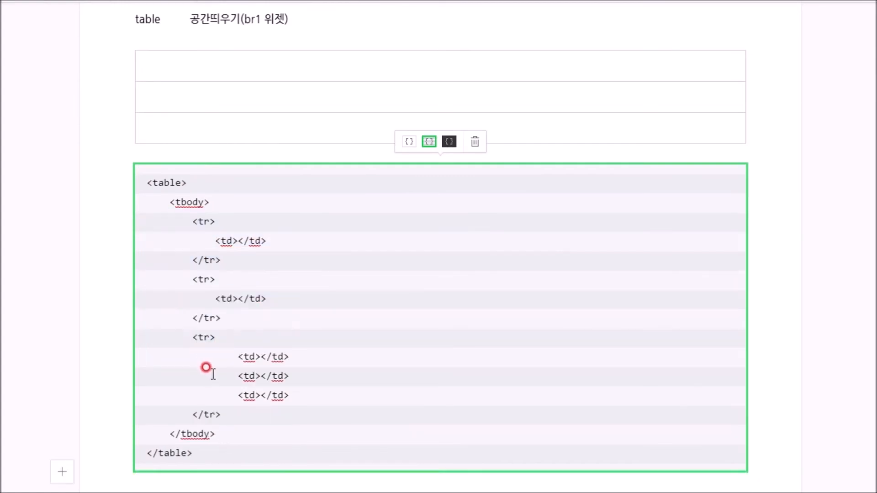
pyautogui.moveTo(221, 414); pyautogui.dragTo(121, 336)
pyautogui.hotkey('ctrl', 'v')
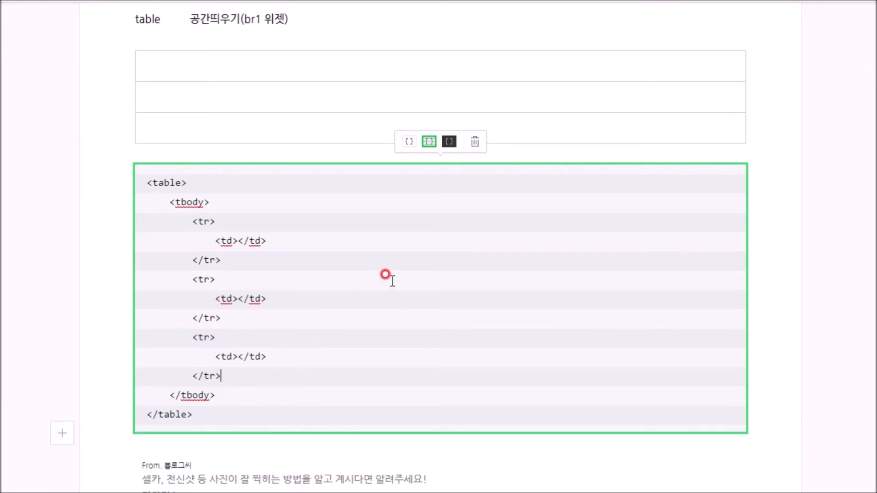
# Step: Compare the three <tr> blocks in the code with the three rows of the table above
pyautogui.moveTo(222, 259); pyautogui.dragTo(135, 219)
pyautogui.moveTo(224, 315); pyautogui.dragTo(125, 280)
pyautogui.moveTo(239, 376); pyautogui.dragTo(130, 333)
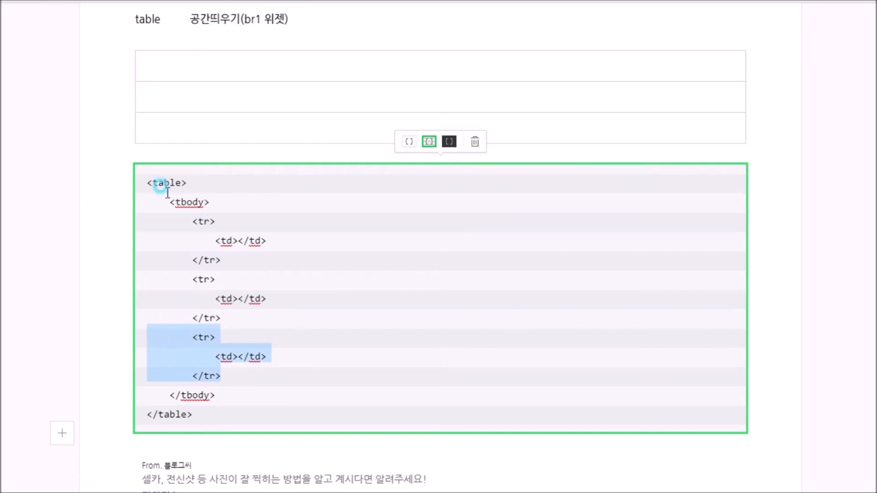
pyautogui.click(165, 67)
pyautogui.click(157, 94)
pyautogui.click(158, 120)
pyautogui.click(249, 246)
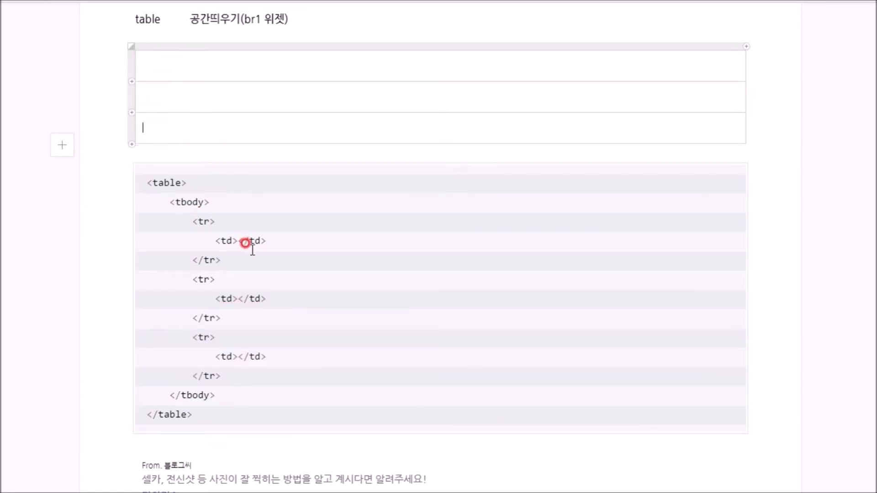
pyautogui.click(177, 64)
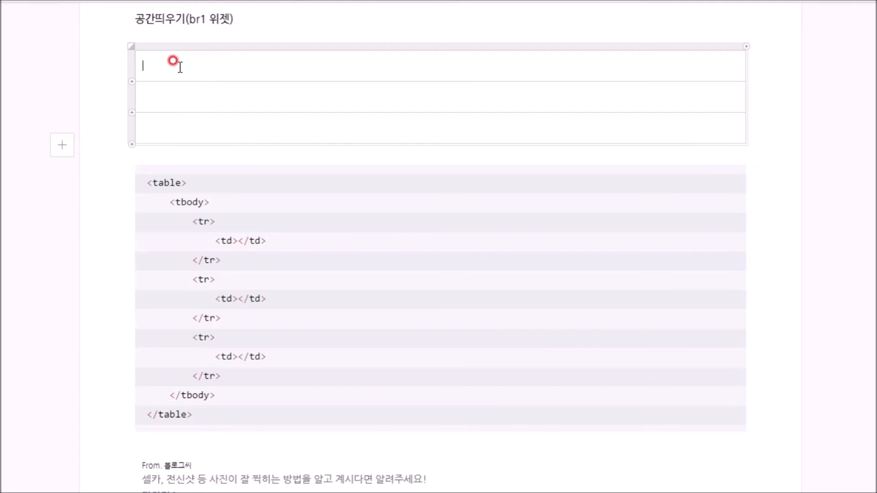
pyautogui.click(156, 93)
pyautogui.click(152, 118)
# Step: Merge the table's three rows into a single cell, and place the text cursor near the last </tr> in the code block
pyautogui.moveTo(145, 59); pyautogui.dragTo(190, 104)
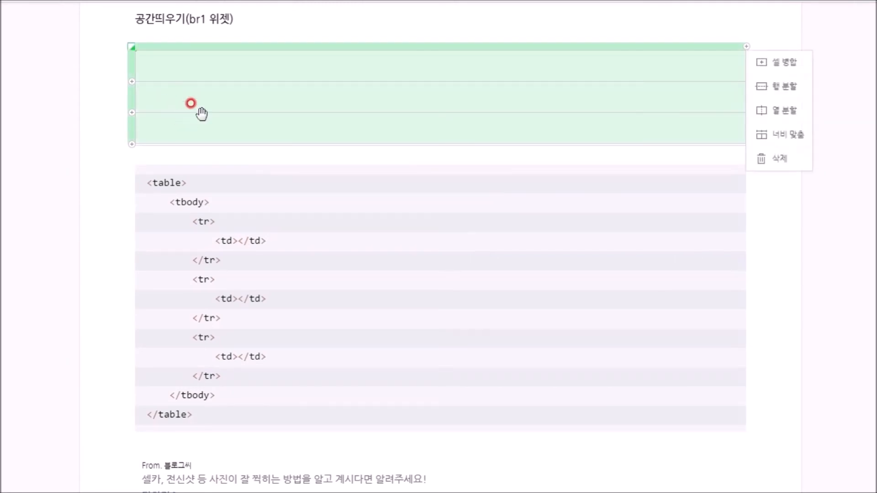
pyautogui.press('Escape')
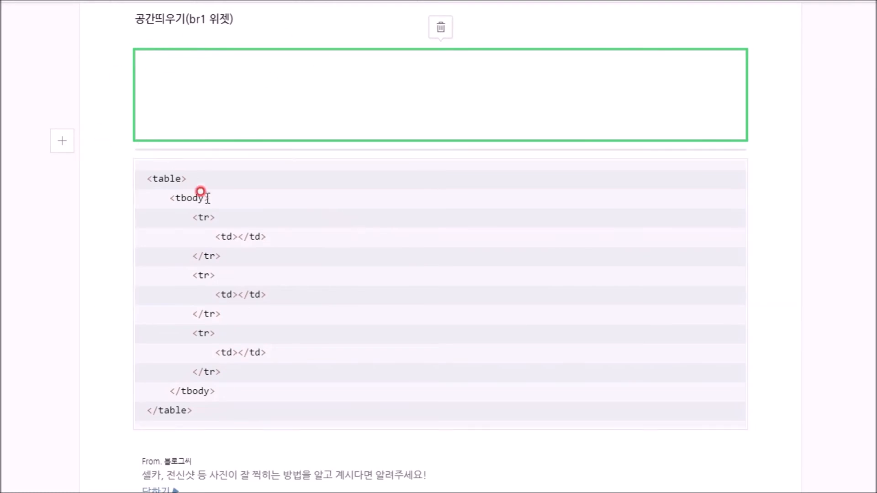
pyautogui.click(224, 363)
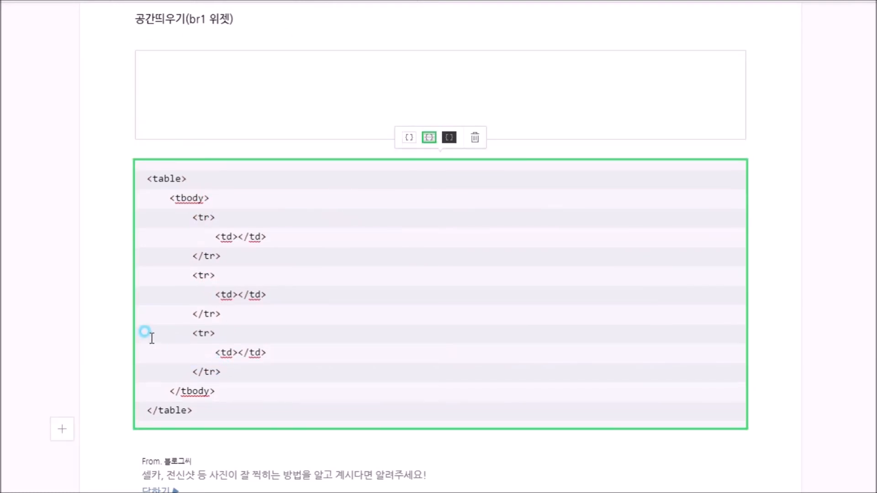
# Step: Delete the second and third <tr> blocks from the code and compare the single-cell markup with the table above
pyautogui.keyDown('shift'); pyautogui.click(184, 279); pyautogui.keyUp('shift')
pyautogui.click(186, 277)
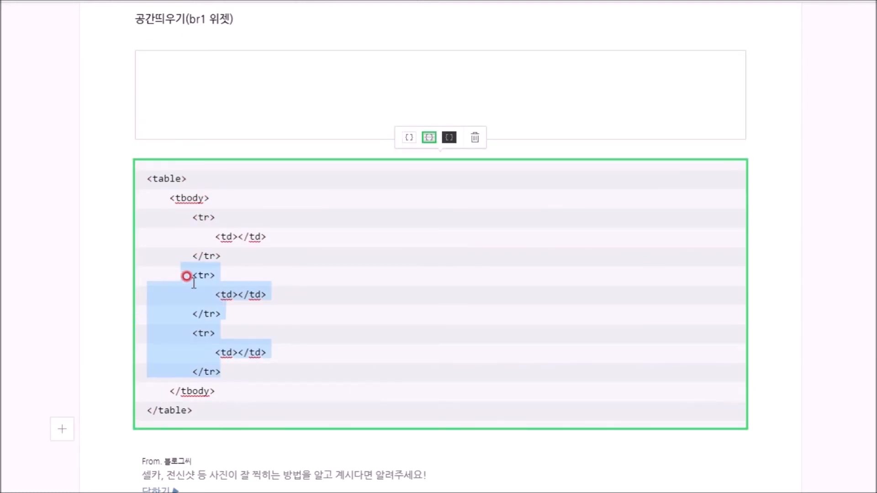
pyautogui.press('BackSpace')
pyautogui.press('BackSpace')
pyautogui.click(256, 54)
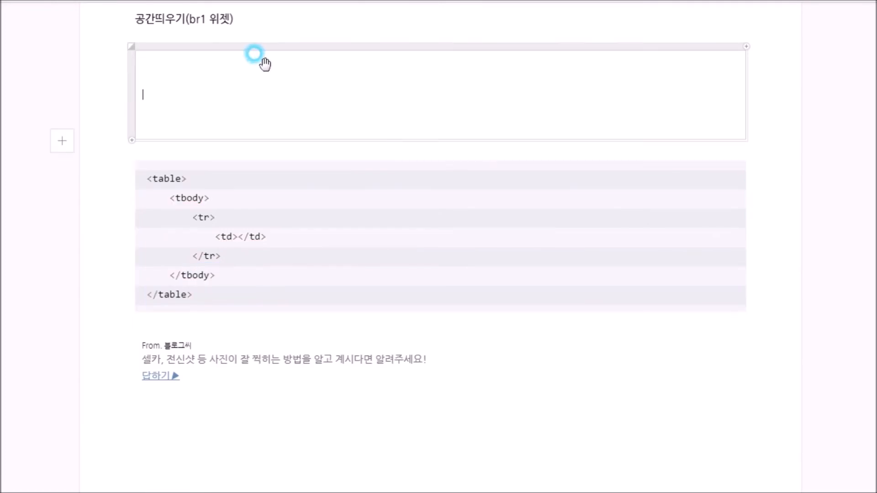
pyautogui.click(230, 215)
pyautogui.moveTo(139, 174)
pyautogui.mouseDown()
pyautogui.moveTo(198, 284)
pyautogui.moveTo(215, 280)
pyautogui.mouseUp()
pyautogui.click(846, 226)
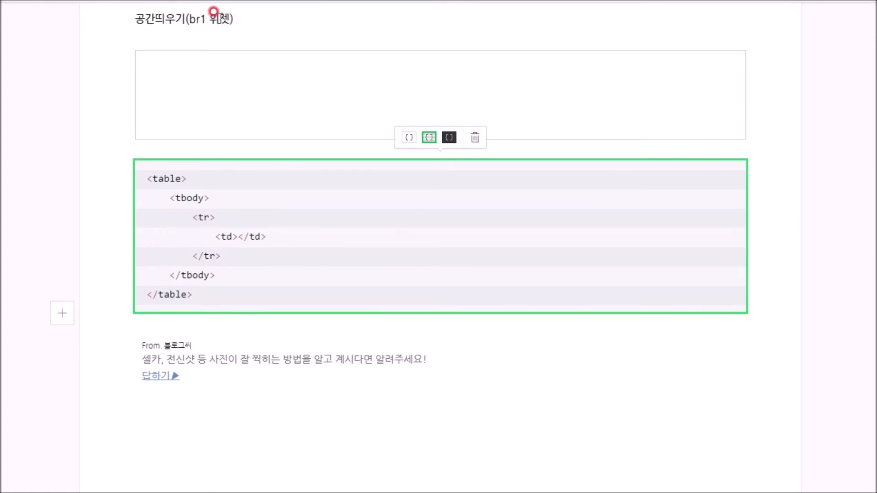
# Step: Narrow the example table to about a fifth of the content width and add width="170px" to the <table> tag
pyautogui.click(737, 94)
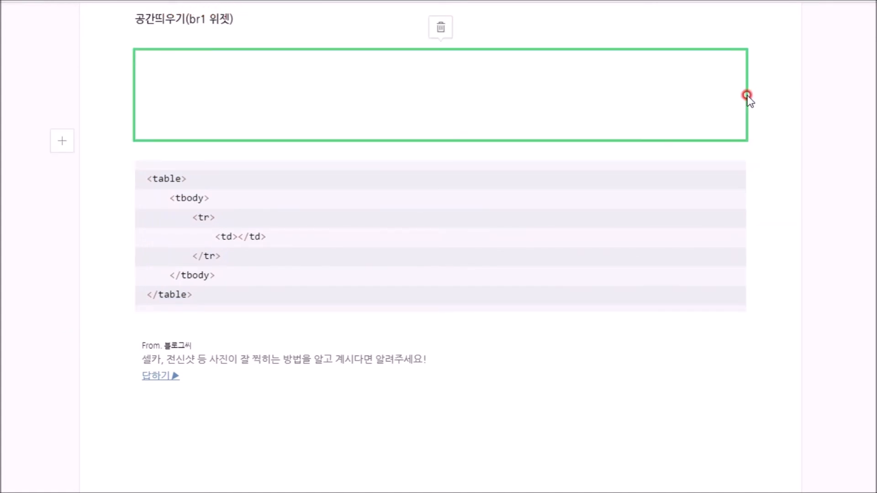
pyautogui.moveTo(592, 89); pyautogui.dragTo(264, 74)
pyautogui.click(177, 174)
pyautogui.click(176, 172)
pyautogui.click(211, 201)
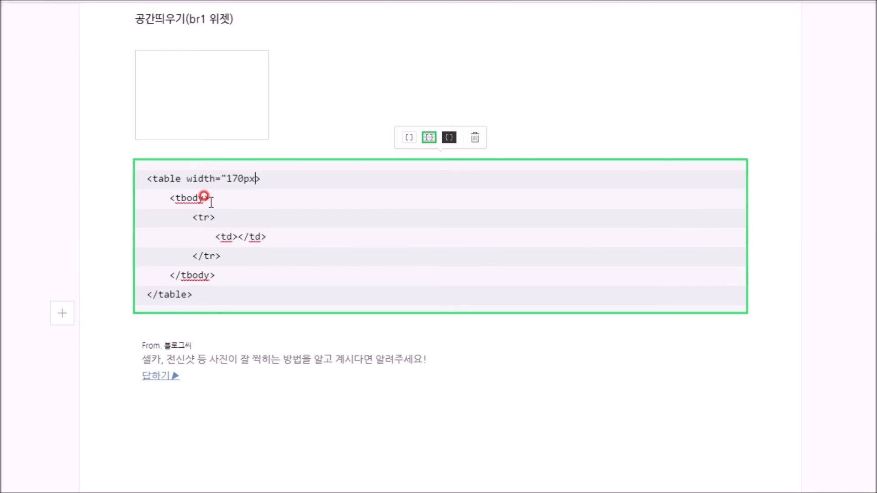
pyautogui.click(255, 124)
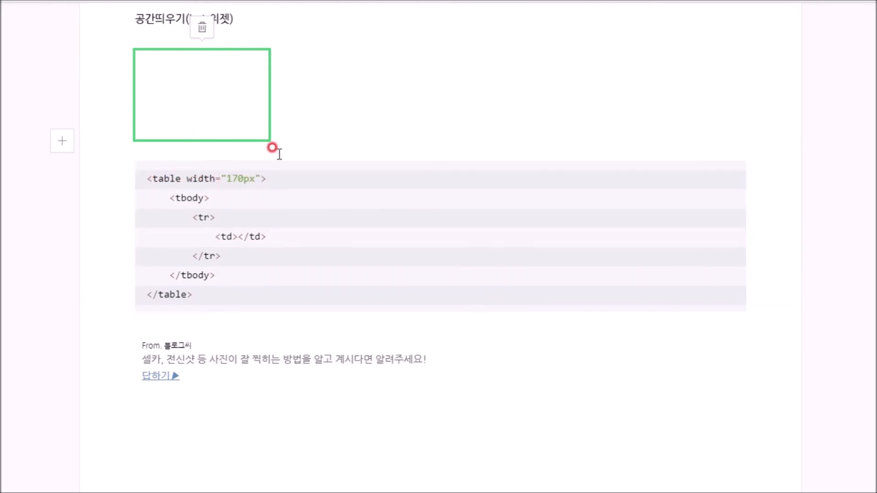
# Step: Enter several lines of "br" in the table cell to show it growing with content, and clear them again
pyautogui.click(189, 88)
pyautogui.write('br br')
pyautogui.press('Return')
pyautogui.write('br')
pyautogui.press('Return')
pyautogui.write('b')
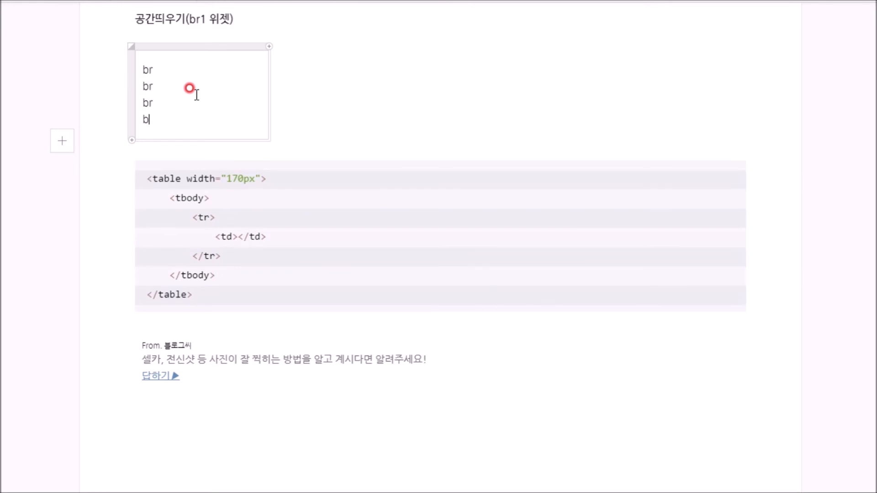
pyautogui.press('BackSpace')
pyautogui.press('BackSpace')
pyautogui.press('BackSpace')
pyautogui.press('BackSpace')
pyautogui.press('BackSpace')
pyautogui.press('BackSpace')
pyautogui.press('BackSpace')
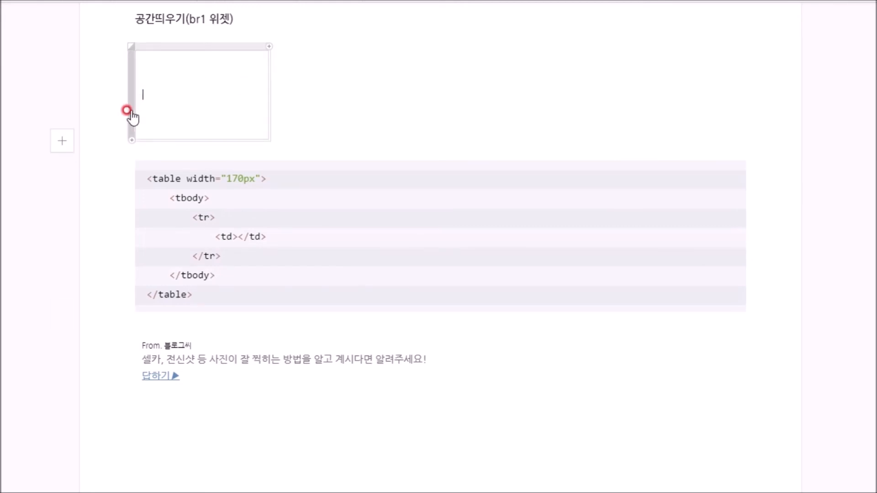
# Step: Stretch the example table to about two and a half times its height and add height="500px" to the <td> tag
pyautogui.moveTo(212, 137); pyautogui.dragTo(214, 280)
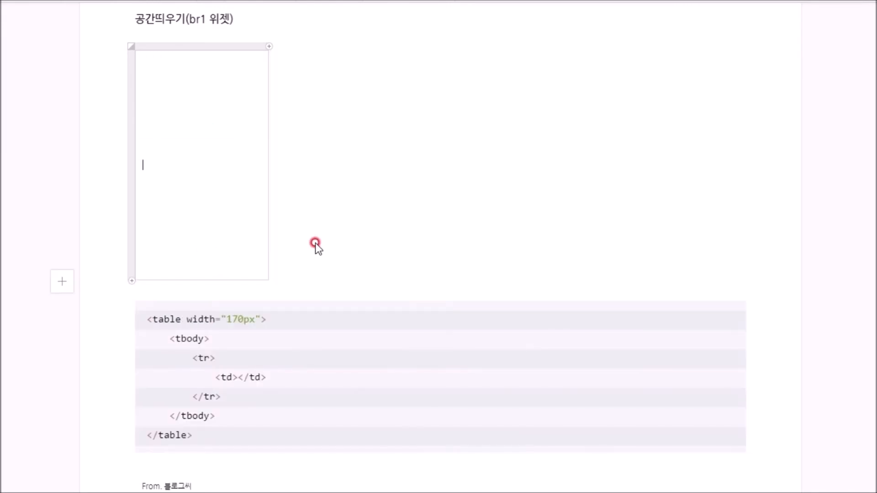
pyautogui.click(232, 377)
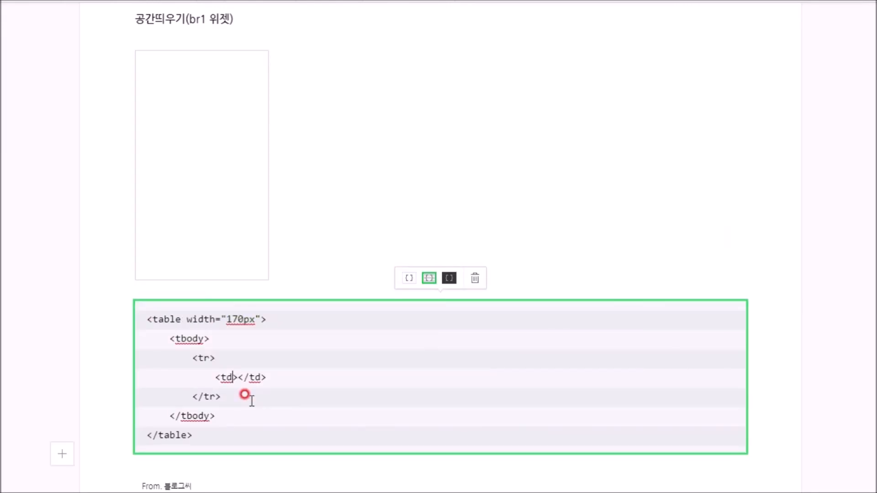
pyautogui.write('height')
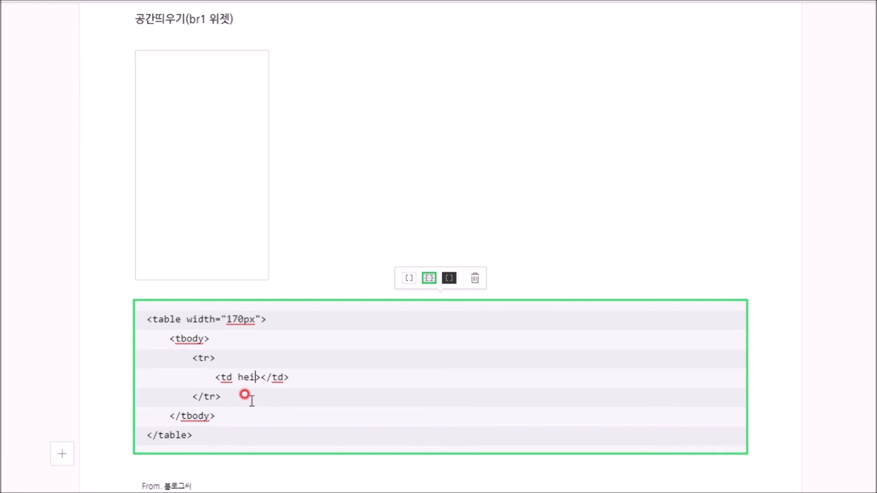
pyautogui.write('="500px"')
pyautogui.click(333, 180)
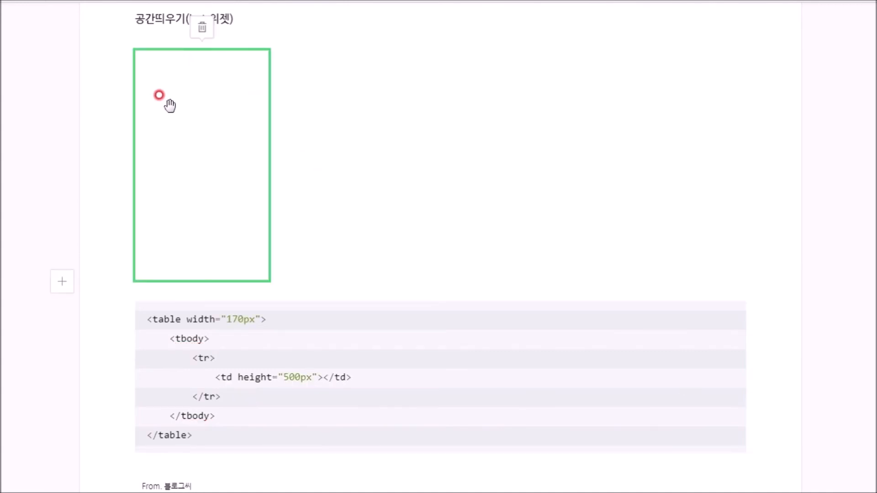
# Step: Copy the complete table code and replace all the <br /> lines in the br1 widget's code with it
pyautogui.click(151, 320)
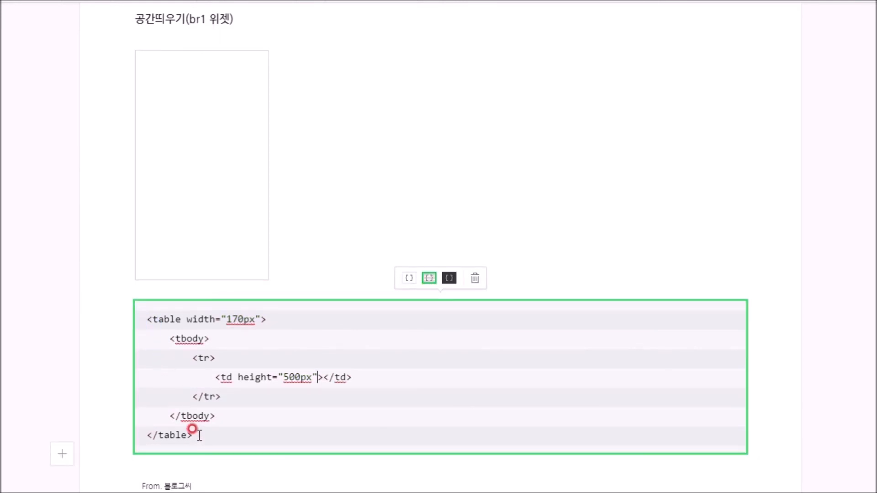
pyautogui.moveTo(198, 435); pyautogui.dragTo(143, 322)
pyautogui.hotkey('ctrl', 'c')
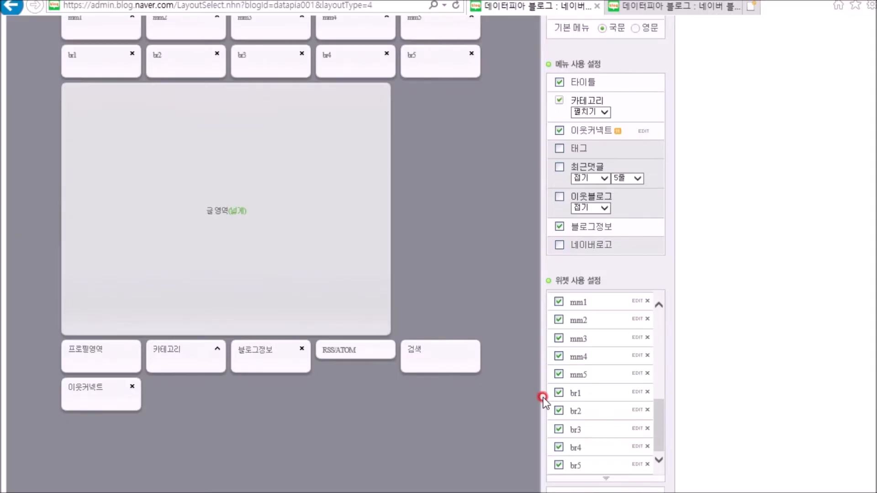
pyautogui.click(636, 397)
pyautogui.click(340, 306)
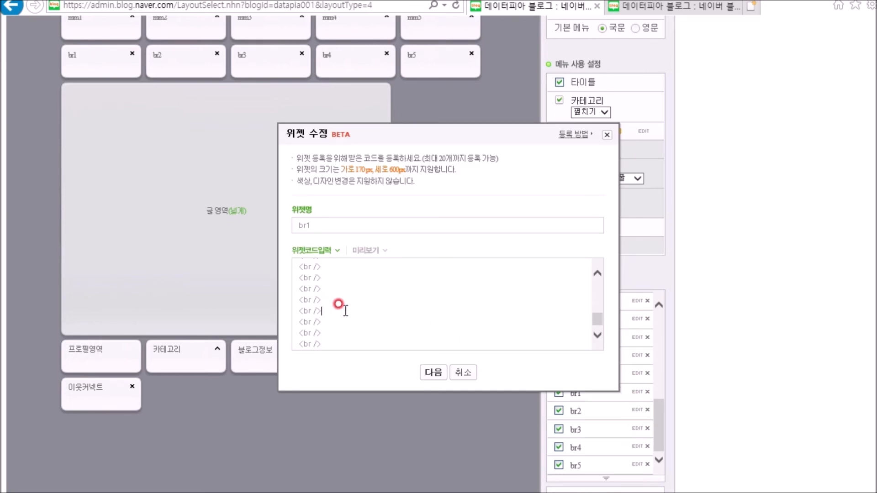
pyautogui.hotkey('ctrl', 'a')
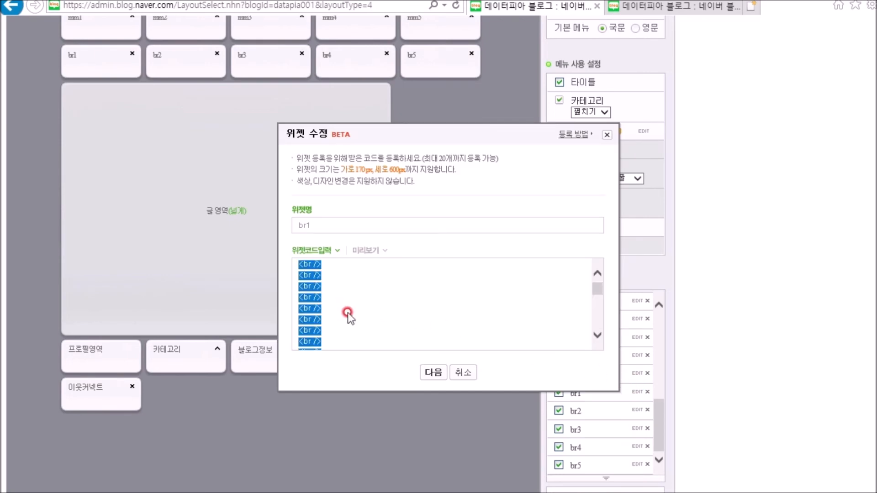
pyautogui.hotkey('ctrl', 'v')
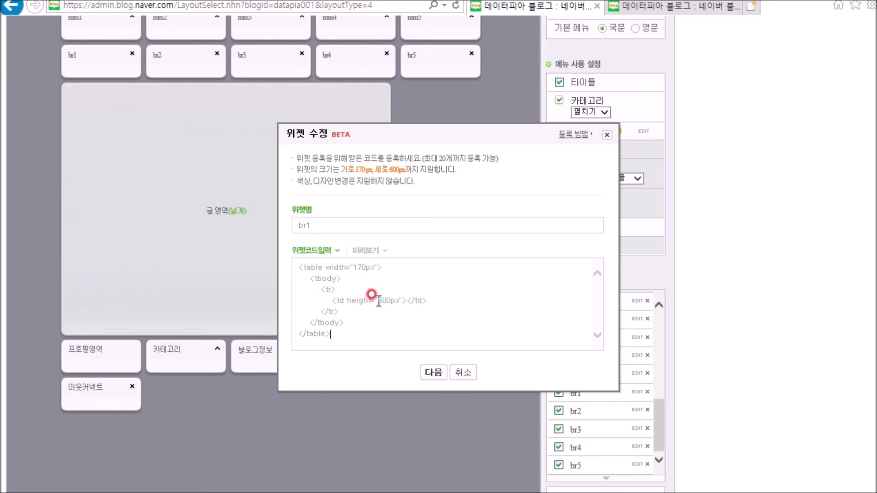
# Step: Save the br1 widget with the 500px cell height, and reload the live blog page to check the spacing below the background image
pyautogui.moveTo(378, 300); pyautogui.dragTo(391, 297)
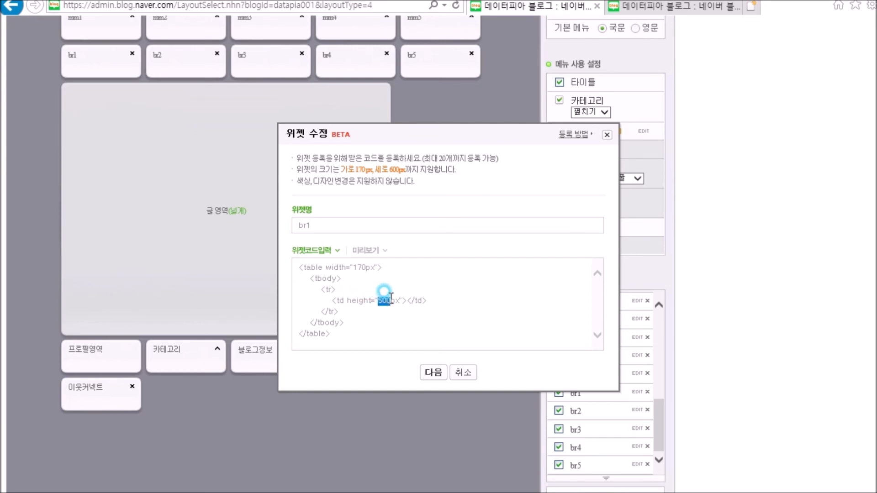
pyautogui.click(373, 300)
pyautogui.doubleClick(384, 300)
pyautogui.click(386, 307)
pyautogui.click(433, 373)
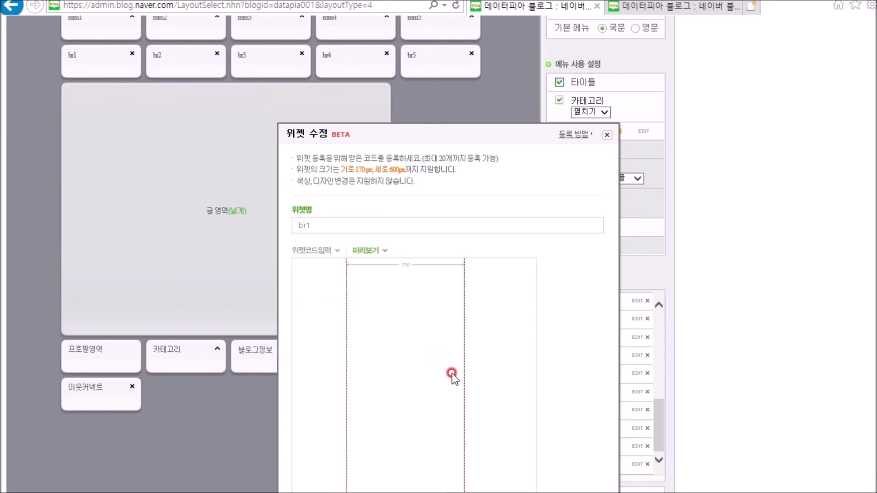
pyautogui.scroll(-5, 448, 357)
pyautogui.click(448, 431)
pyautogui.click(489, 288)
pyautogui.click(671, 6)
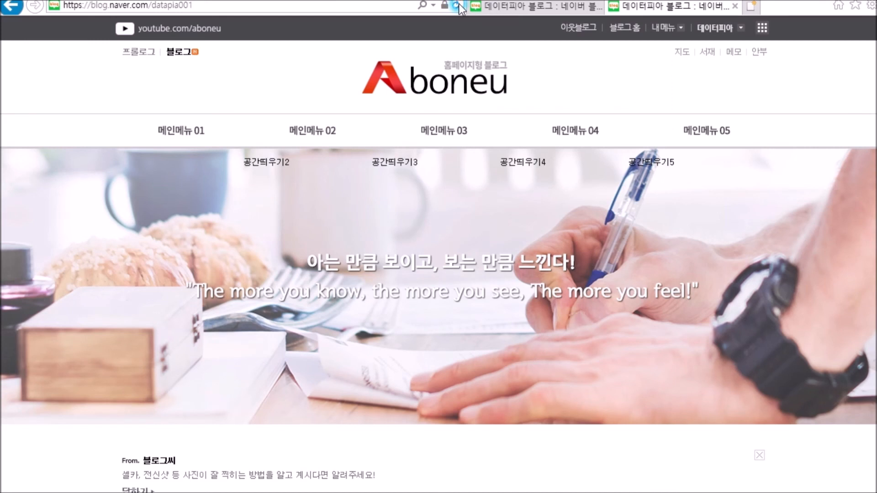
pyautogui.click(456, 6)
pyautogui.scroll(-2, 438, 246)
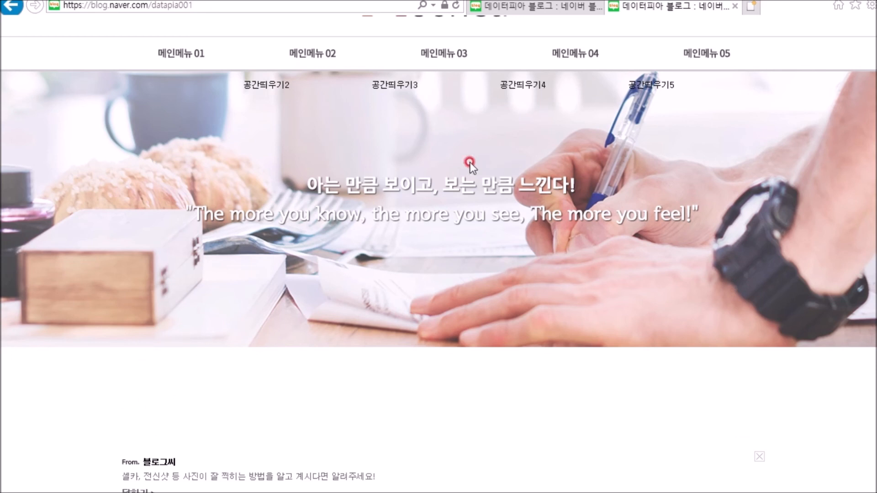
# Step: Set the cell height in the br1 widget's code to 400px, save the widget, and reload the blog page
pyautogui.click(507, 6)
pyautogui.click(629, 174)
pyautogui.click(330, 273)
pyautogui.press('BackSpace')
pyautogui.write('5')
pyautogui.press('BackSpace')
pyautogui.write('400px" /></tr></tbody></table>')
pyautogui.click(433, 372)
pyautogui.scroll(-4, 443, 439)
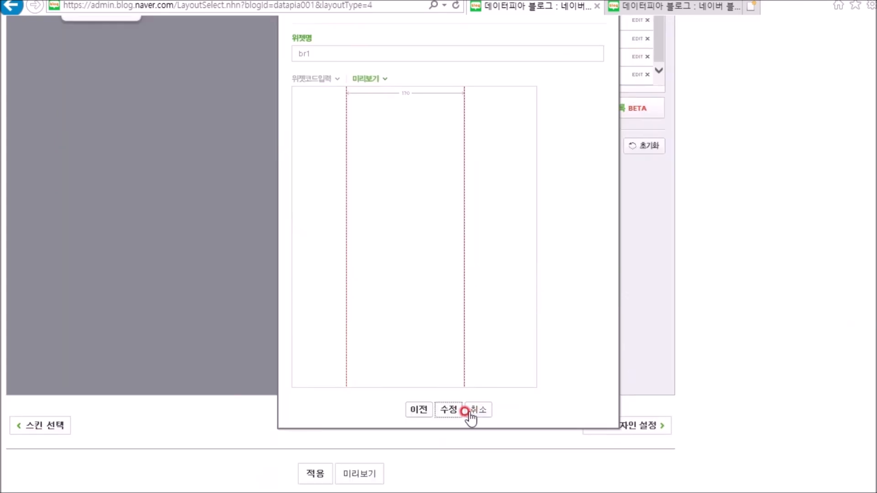
pyautogui.click(446, 408)
pyautogui.click(486, 287)
pyautogui.hotkey('ctrl', 'Tab')
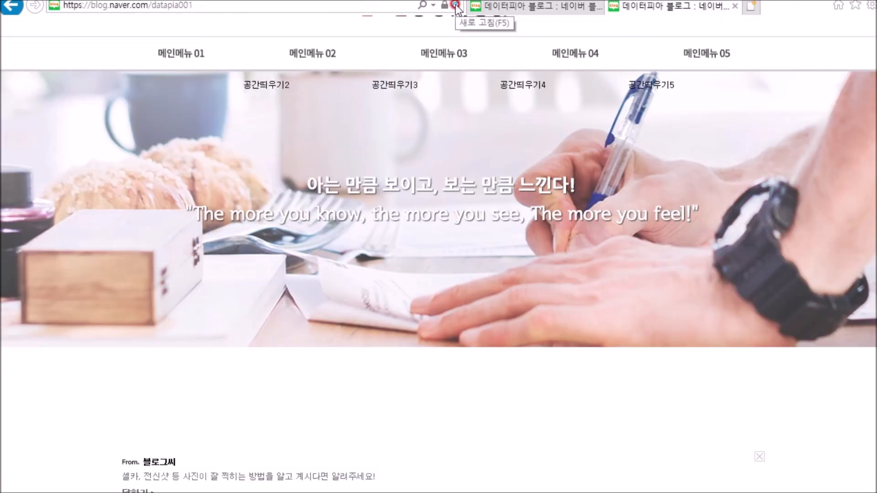
pyautogui.click(455, 5)
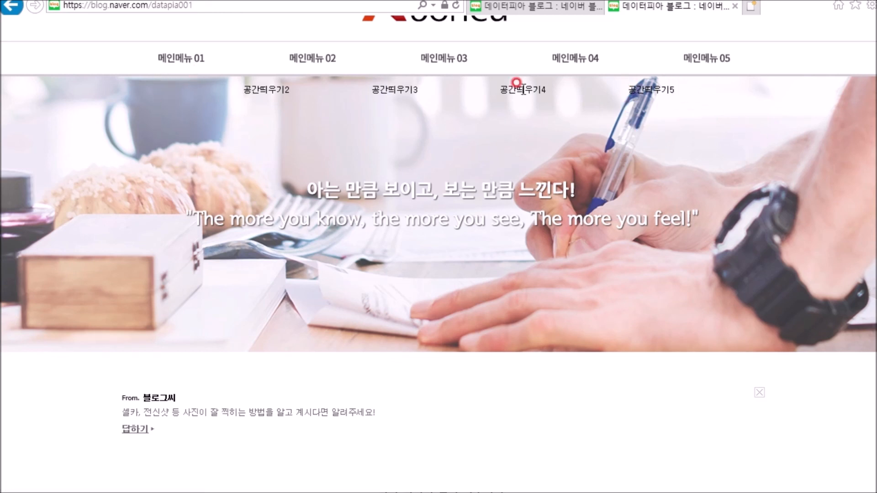
# Step: Set the cell height in the br1 widget's code to 380px and save the widget
pyautogui.click(569, 7)
pyautogui.click(637, 76)
pyautogui.click(346, 279)
pyautogui.write('80px" /></tr></tbody></table>')
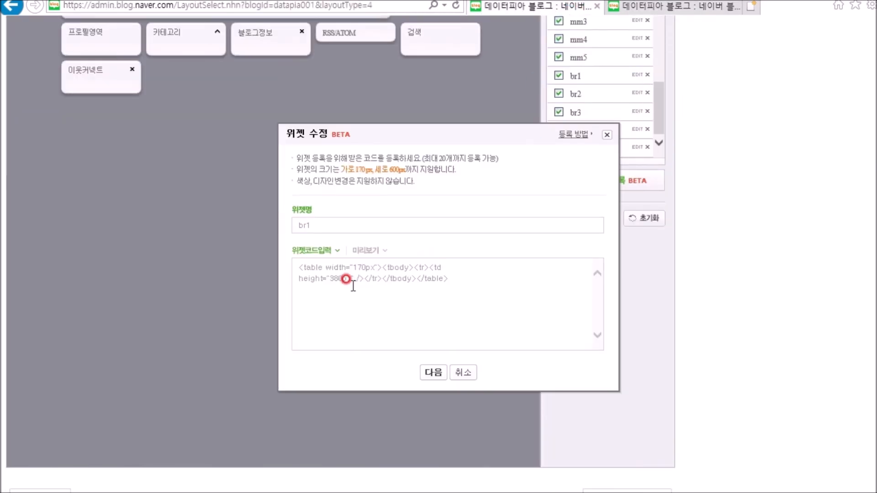
pyautogui.moveTo(450, 276); pyautogui.dragTo(280, 261)
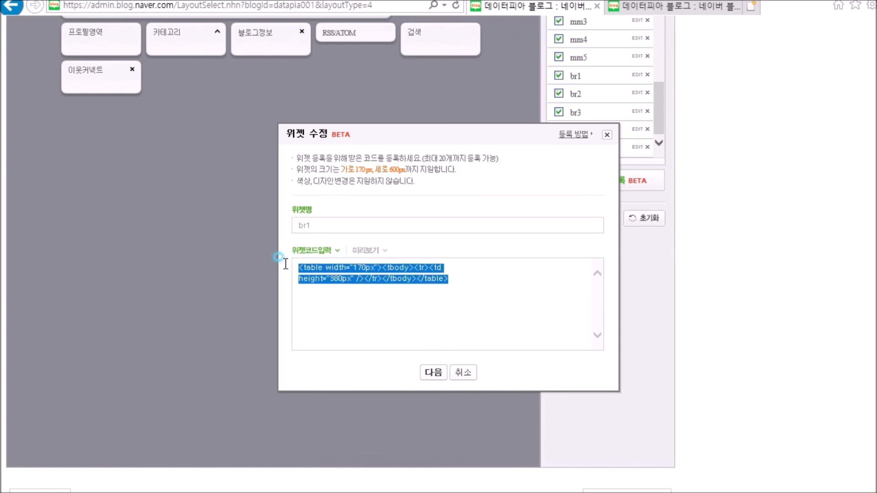
pyautogui.click(439, 369)
pyautogui.scroll(-2, 449, 353)
pyautogui.click(448, 476)
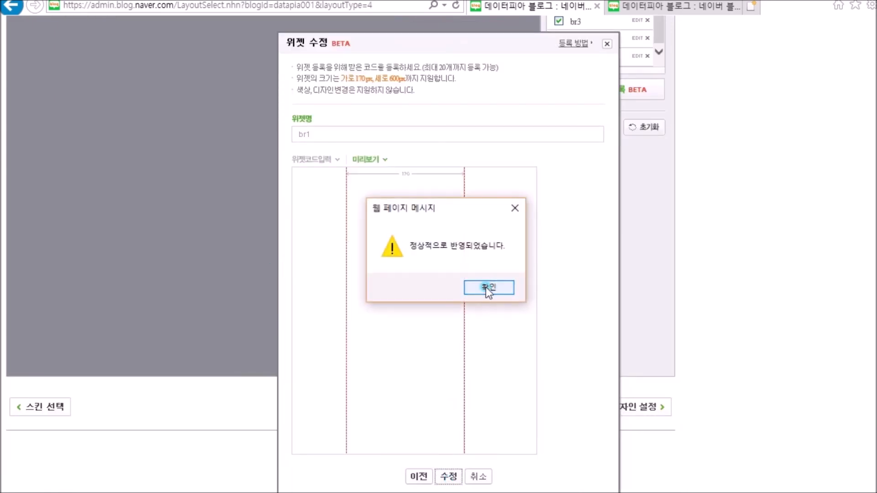
pyautogui.click(486, 287)
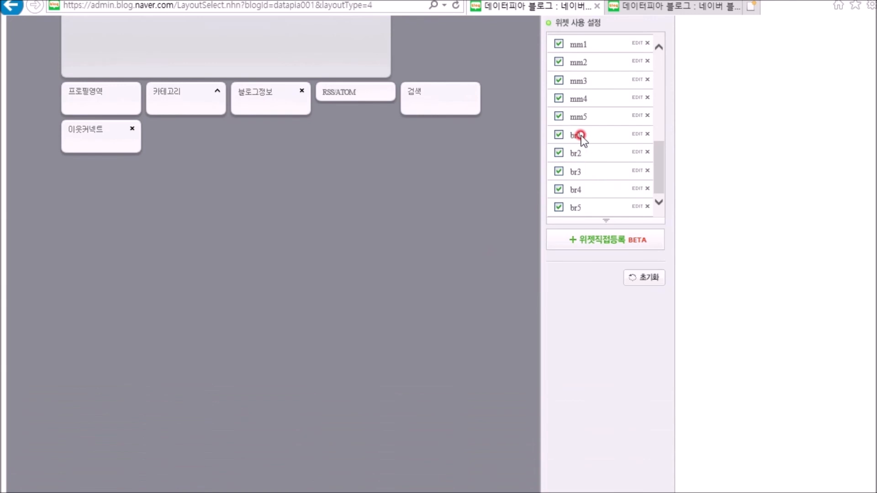
# Step: Remove the placeholder text 공간띄우기2 from the br2 widget's code and save the widget
pyautogui.click(638, 151)
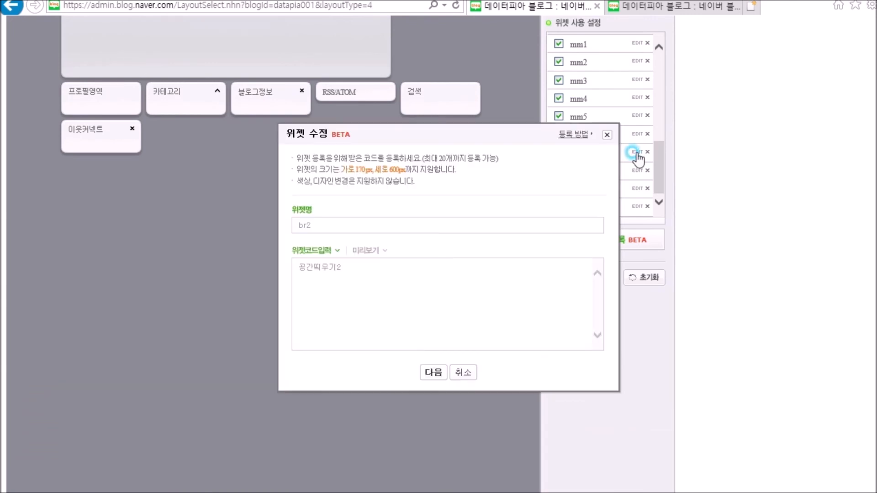
pyautogui.click(433, 372)
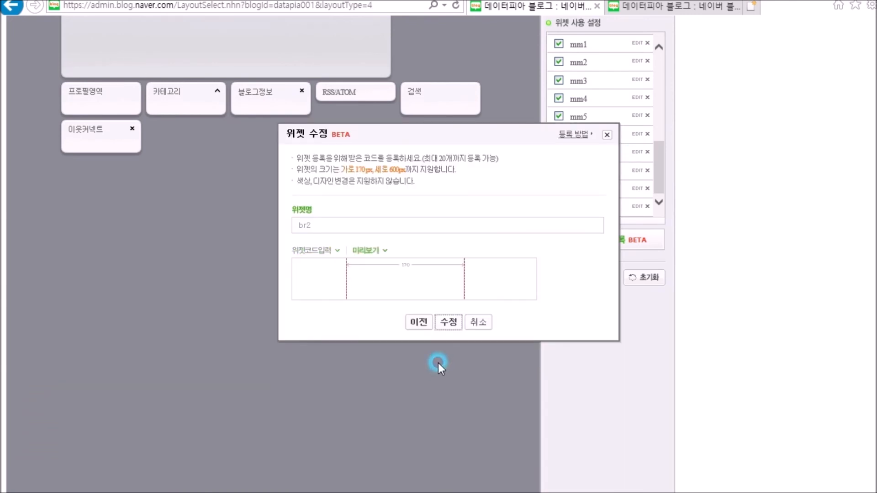
pyautogui.scroll(-3, 439, 366)
pyautogui.click(450, 424)
pyautogui.click(489, 287)
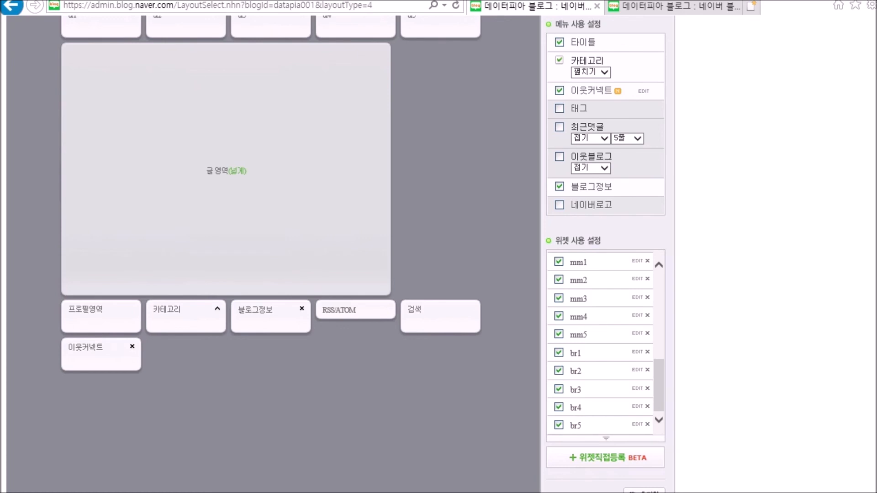
# Step: Examine the live blog page from the header to the bottom, checking the spacer row and the post area's position below the background image
pyautogui.click(675, 6)
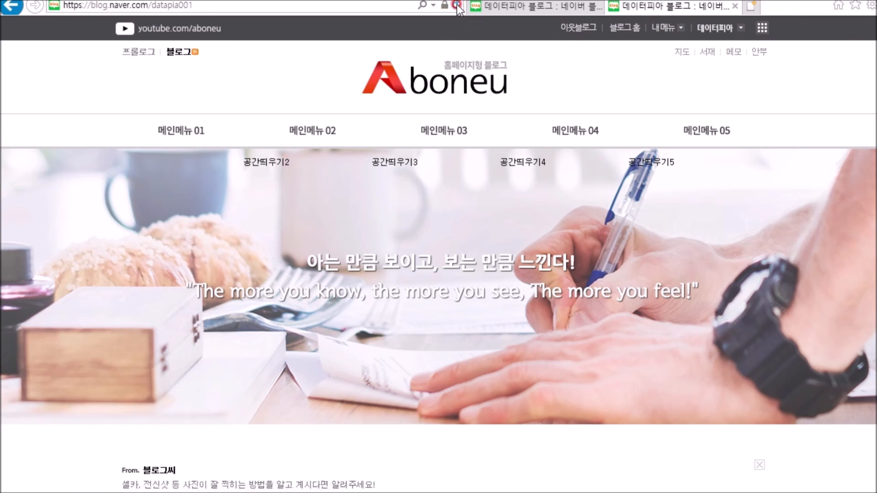
pyautogui.scroll(-2, 279, 226)
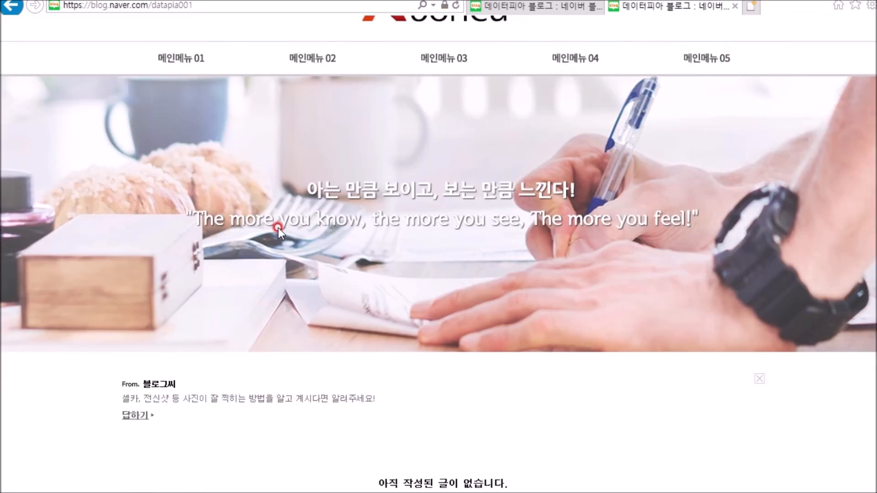
pyautogui.moveTo(119, 383); pyautogui.dragTo(654, 409)
pyautogui.scroll(-6, 654, 396)
pyautogui.scroll(-9, 654, 397)
pyautogui.scroll(17, 654, 409)
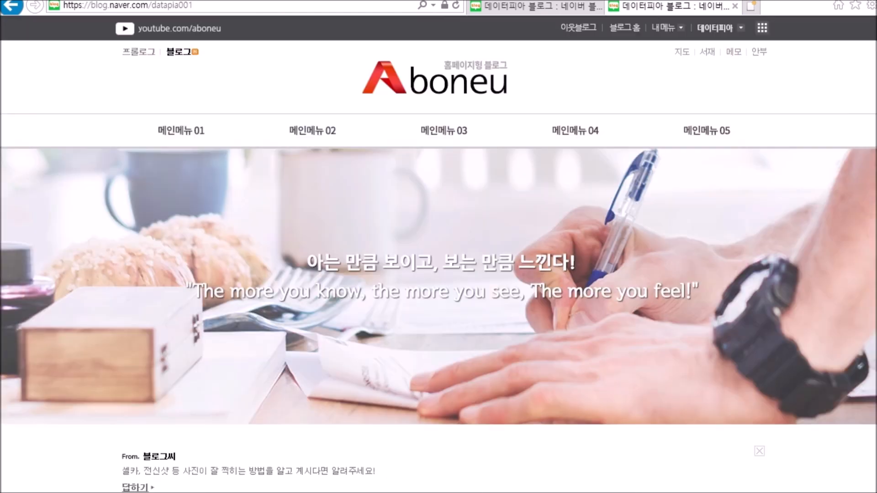
pyautogui.scroll(-1, 438, 265)
pyautogui.scroll(-15, 439, 254)
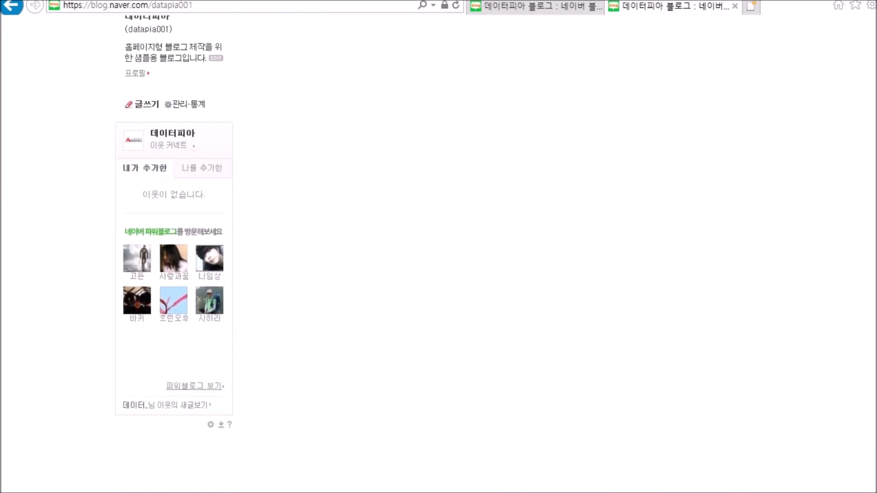
pyautogui.scroll(15, 438, 254)
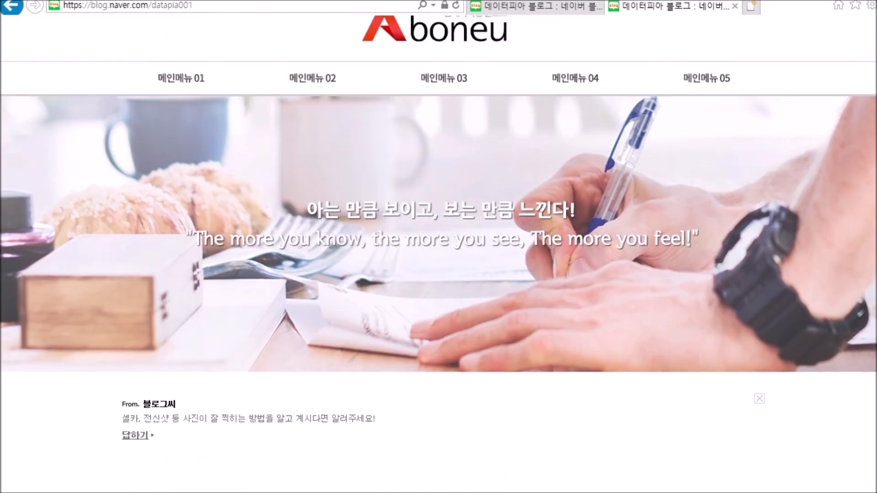
pyautogui.scroll(1, 438, 254)
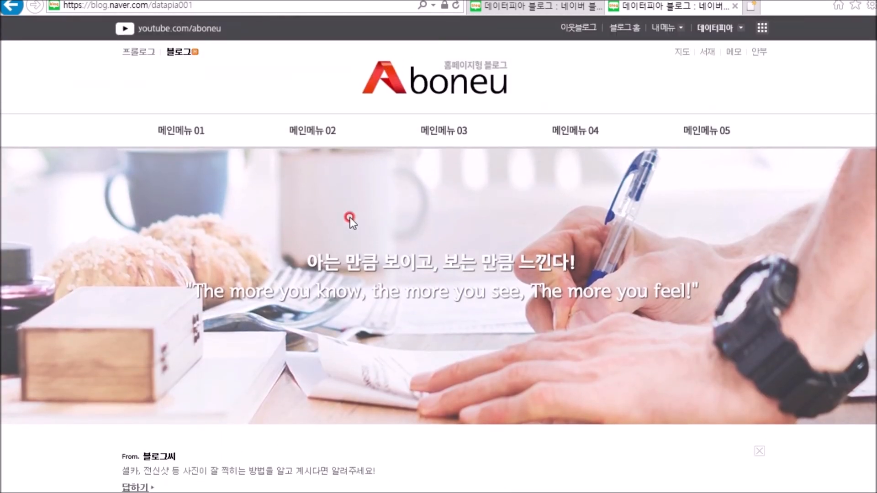